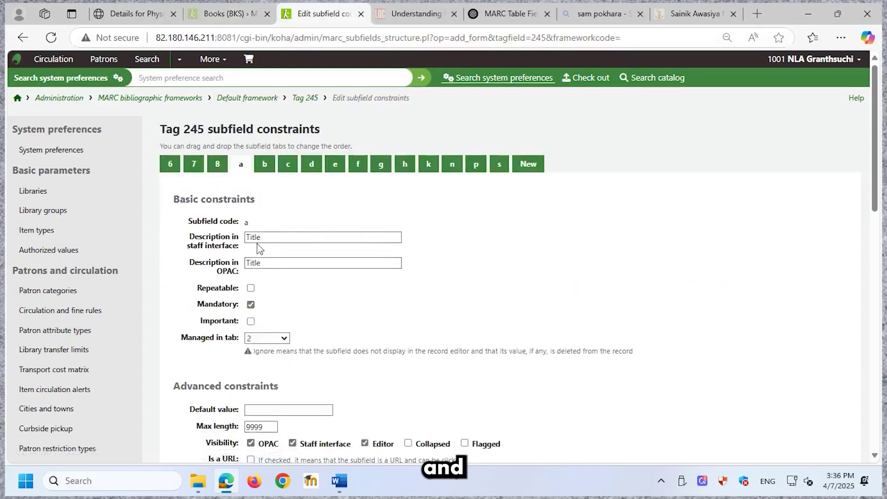
Switch the Tag 245 constraints page to subfield b (Subtitle).
scroll(258, 242, "down", 3)
scroll(258, 243, "up", 3)
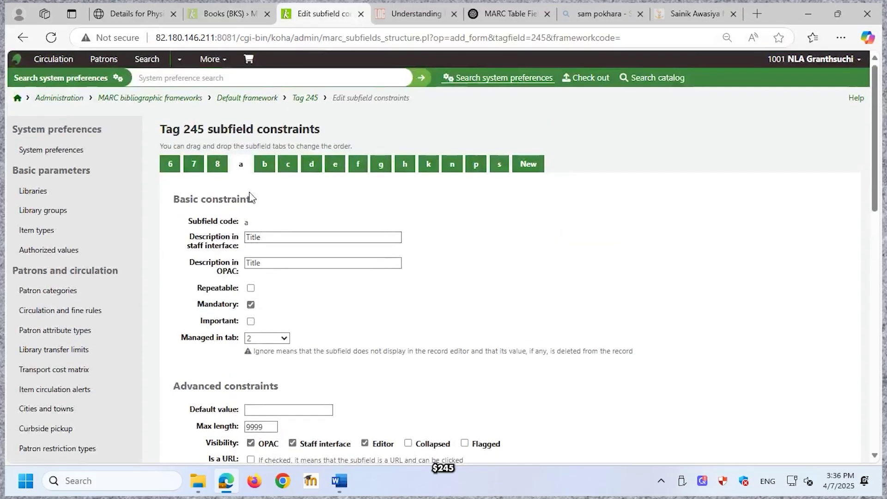
left_click(266, 167)
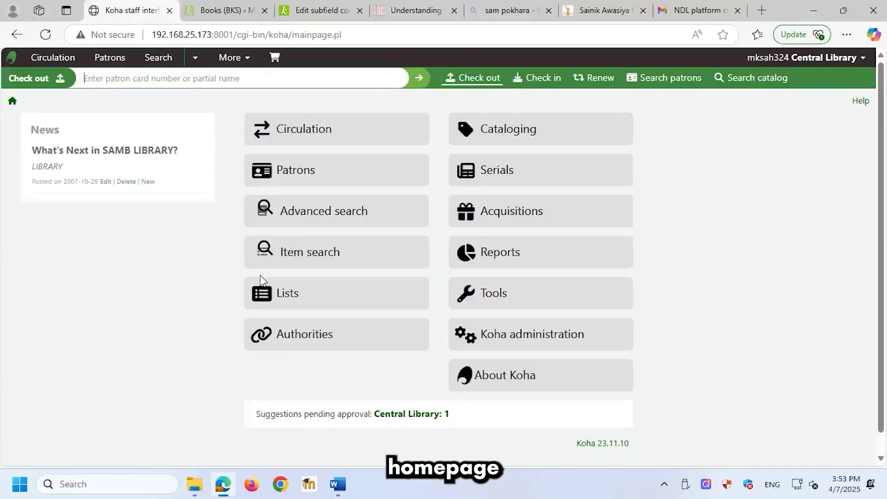
Go from the staff home page through Koha administration to the MARC bibliographic frameworks list.
scroll(260, 277, "down", 1)
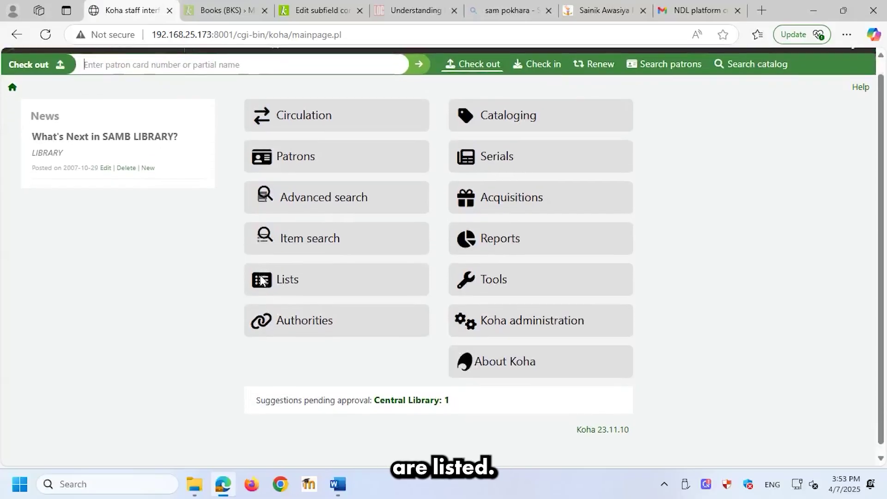
scroll(260, 277, "up", 1)
scroll(260, 276, "down", 1)
scroll(259, 275, "up", 1)
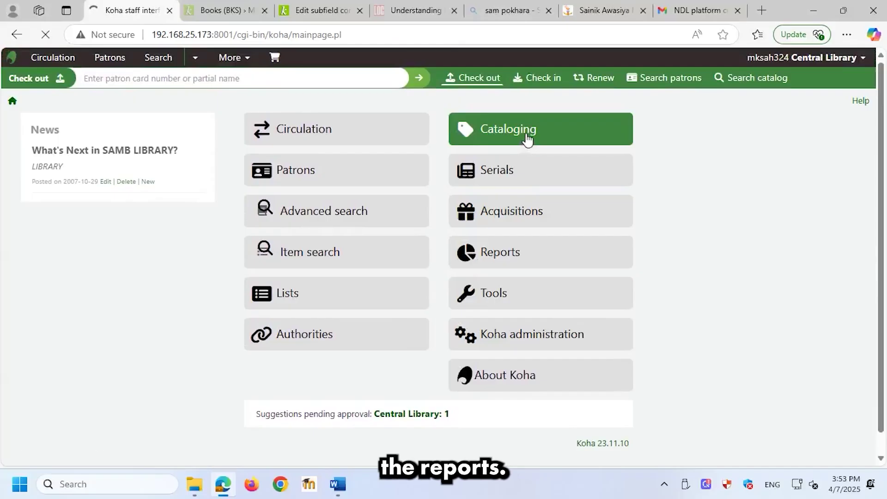
scroll(166, 397, "down", 1)
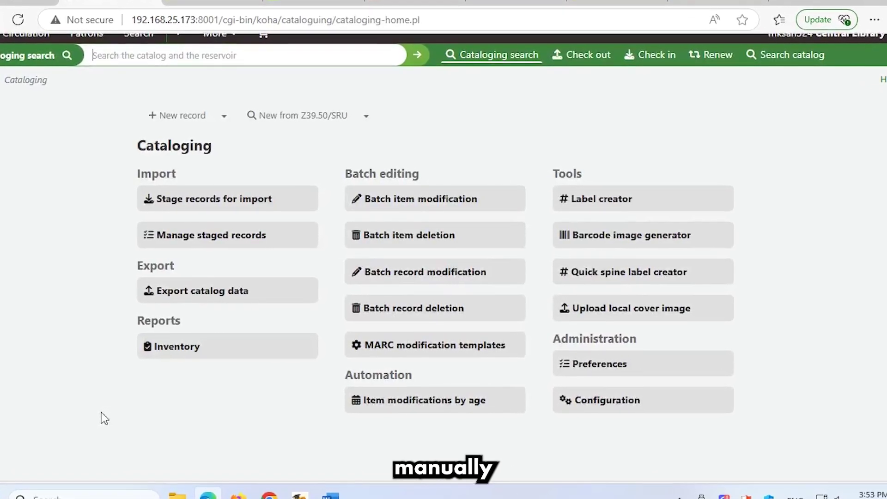
scroll(220, 369, "up", 1)
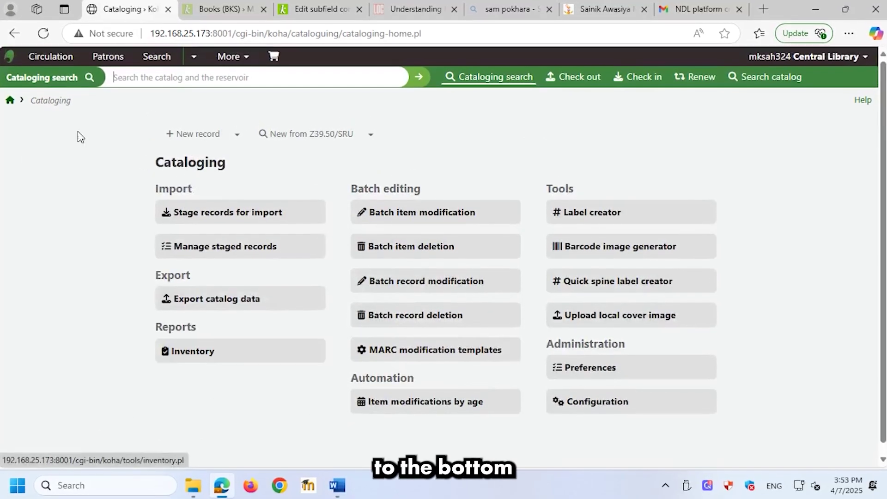
scroll(315, 340, "down", 1)
scroll(314, 341, "up", 1)
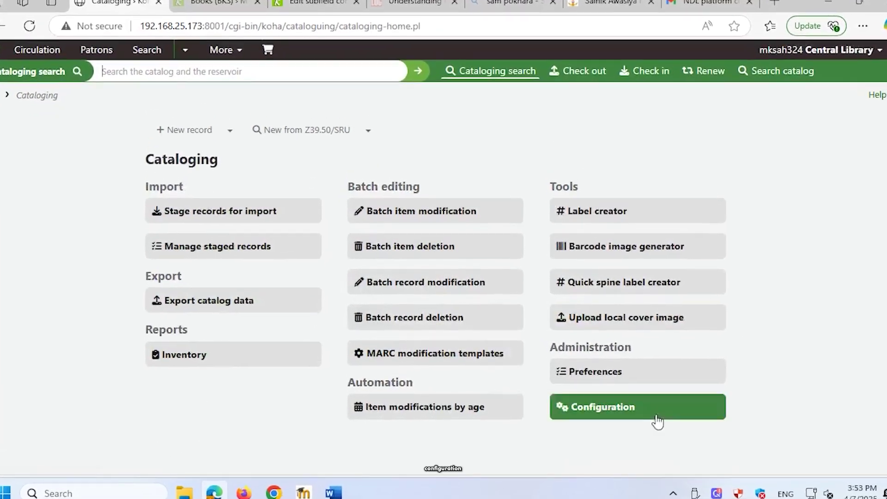
left_click(641, 417)
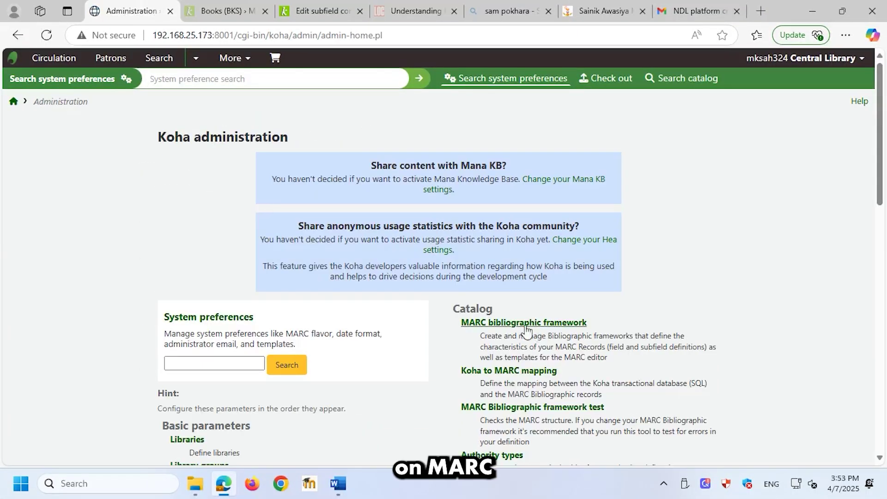
left_click(527, 326)
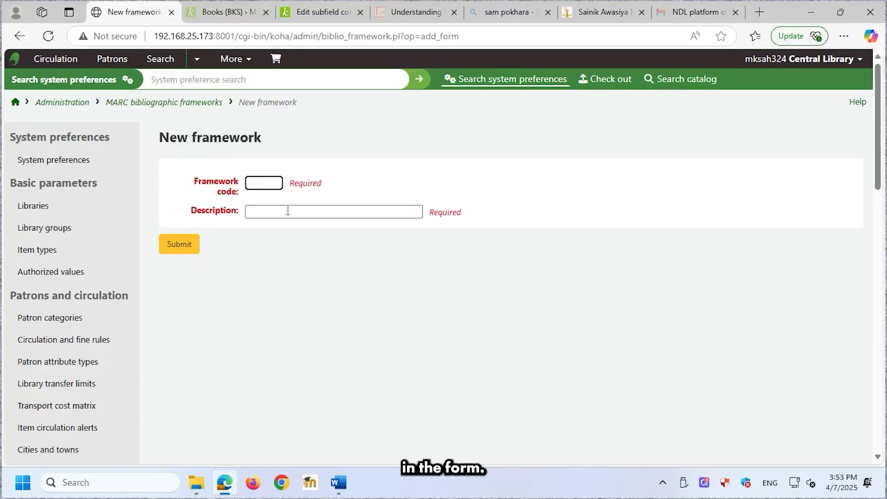
Create a new framework with code FA and description 'Fast Cataloging'.
type("FA")
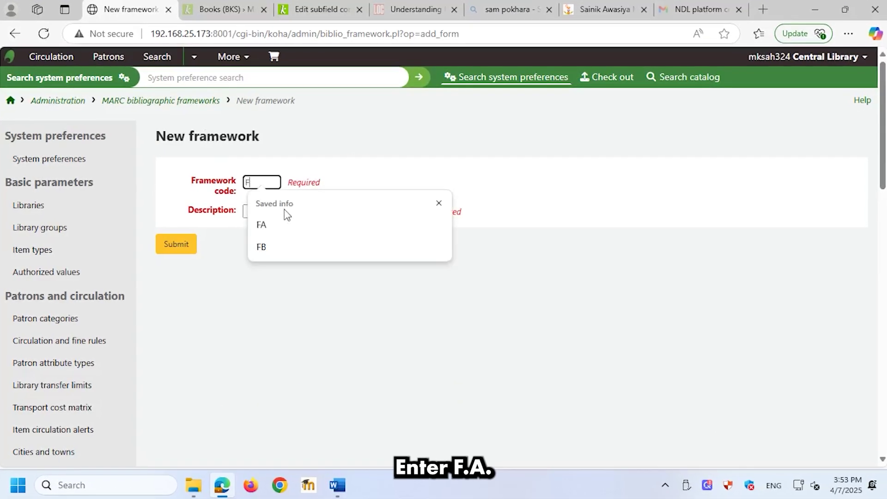
key("Tab")
type("Fa")
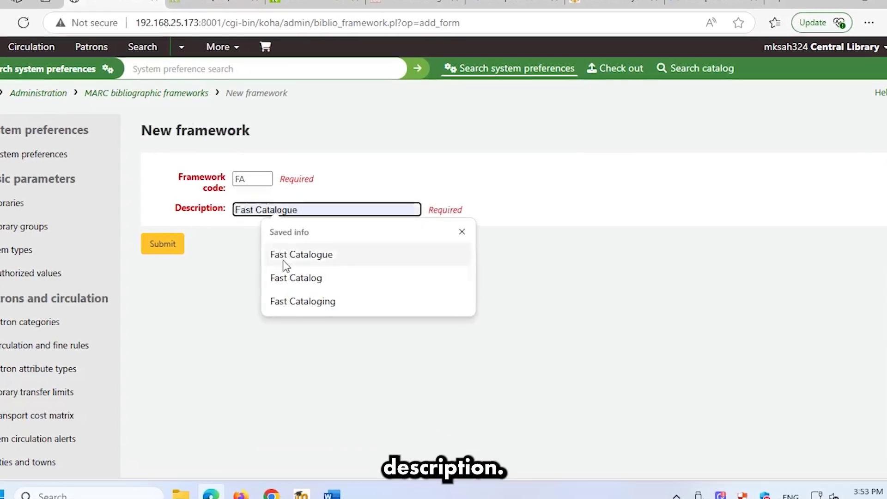
left_click(286, 302)
left_click(154, 243)
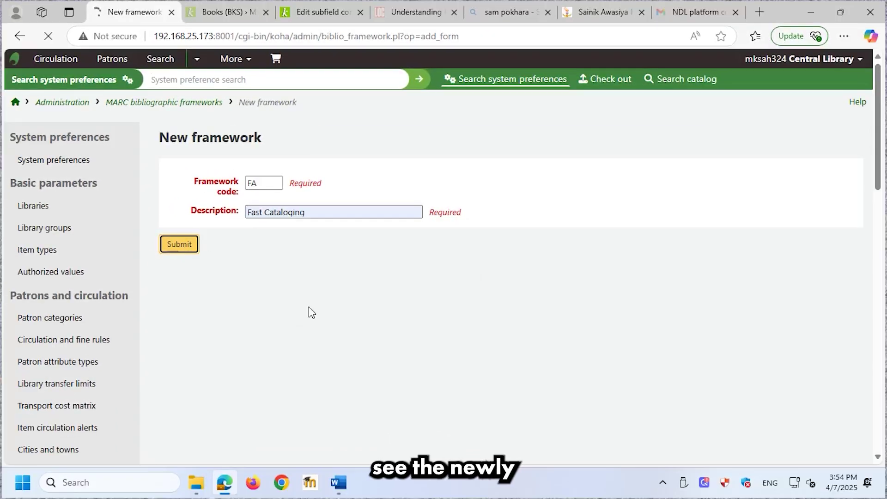
Open the MARC structure of the FA framework.
scroll(420, 347, "down", 2)
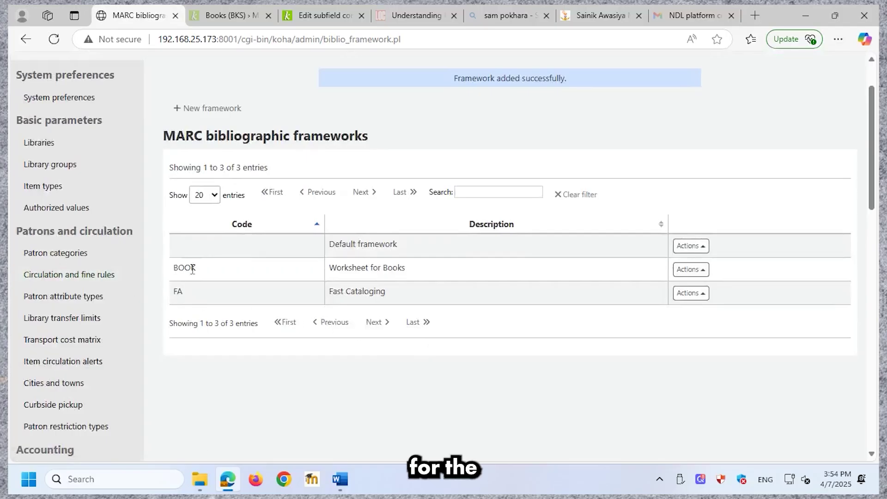
left_click(704, 296)
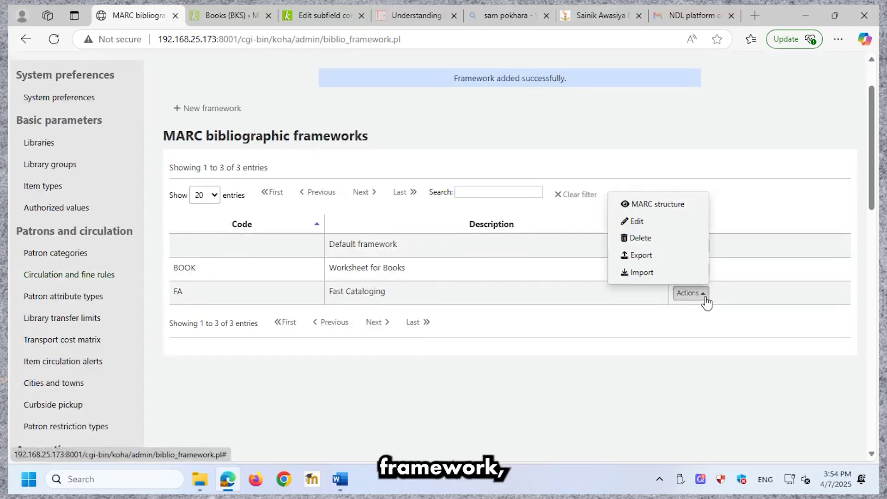
left_click(669, 206)
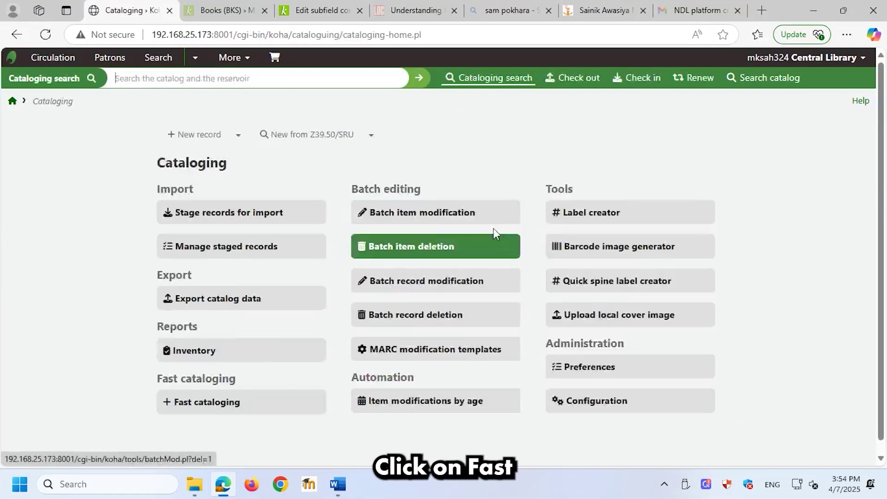
scroll(351, 300, "down", 1)
left_click(239, 394)
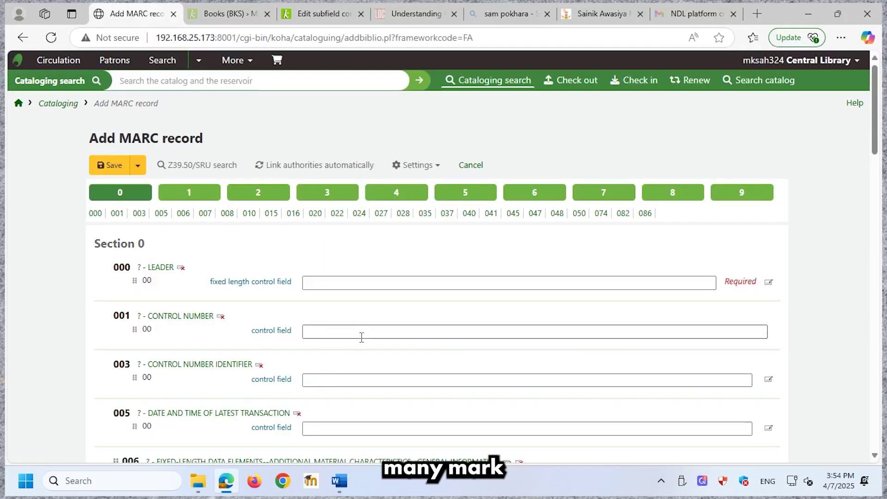
scroll(362, 342, "down", 5)
scroll(257, 286, "up", 5)
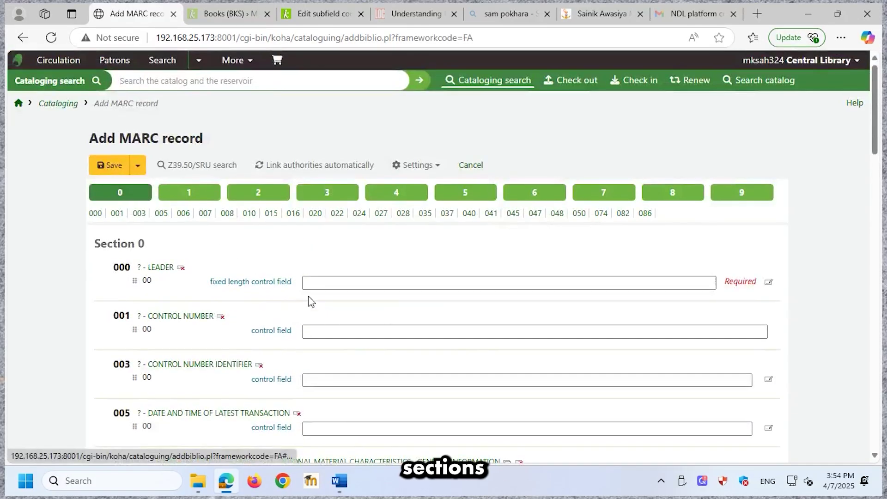
scroll(324, 314, "down", 4)
scroll(350, 332, "up", 4)
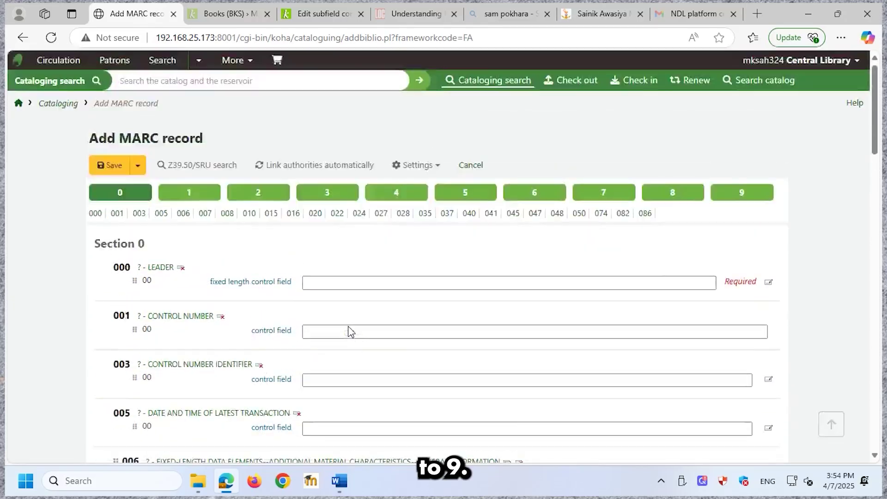
left_click(199, 196)
left_click(279, 194)
left_click(312, 191)
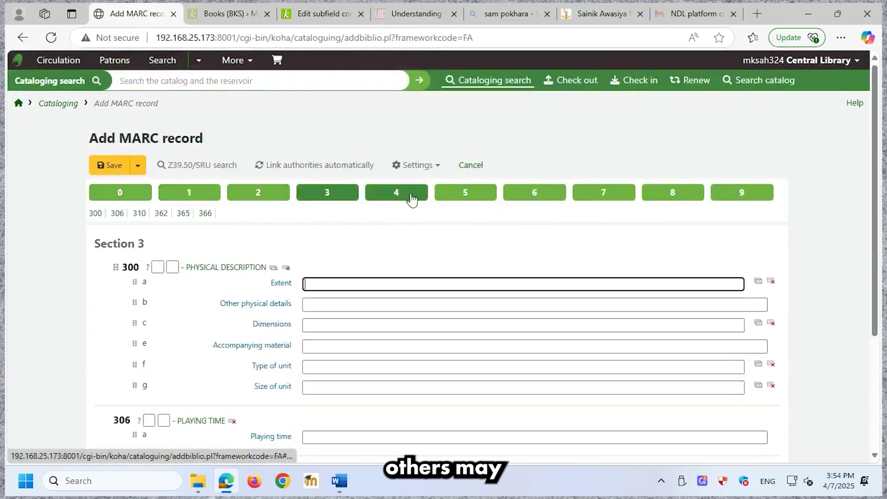
left_click(398, 197)
left_click(467, 193)
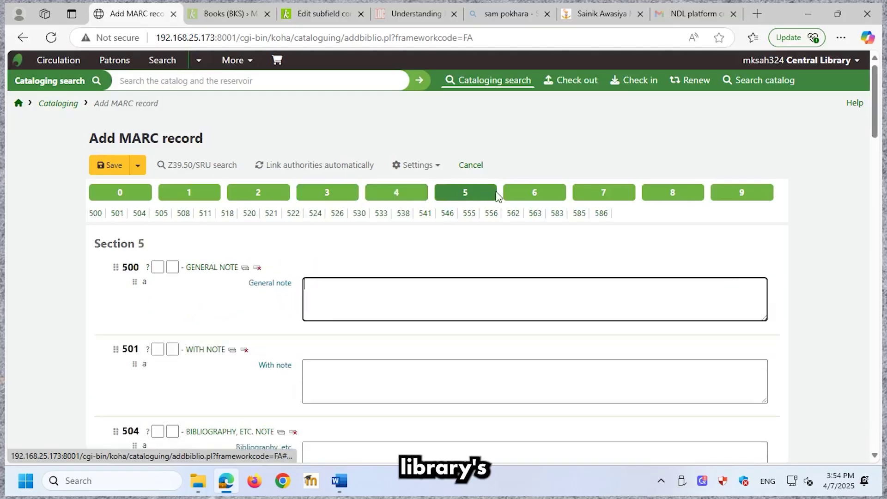
left_click(541, 198)
left_click(597, 194)
left_click(692, 198)
left_click(742, 193)
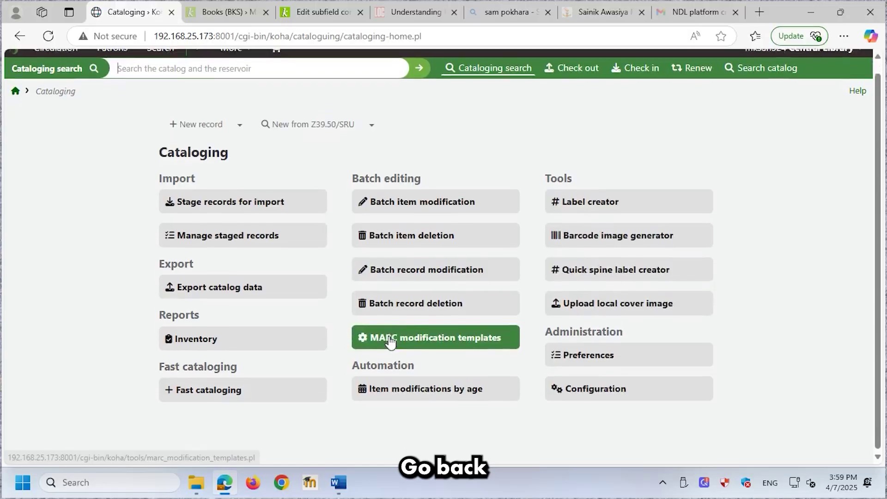
Open the MARC structure of the Fast Cataloging framework from Koha administration.
scroll(391, 342, "up", 1)
left_click(646, 409)
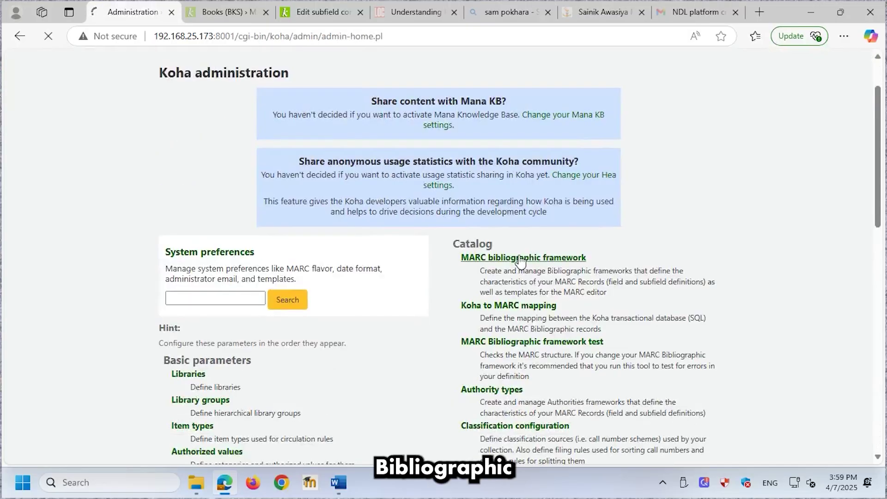
left_click(521, 261)
scroll(519, 267, "down", 3)
scroll(235, 269, "up", 1)
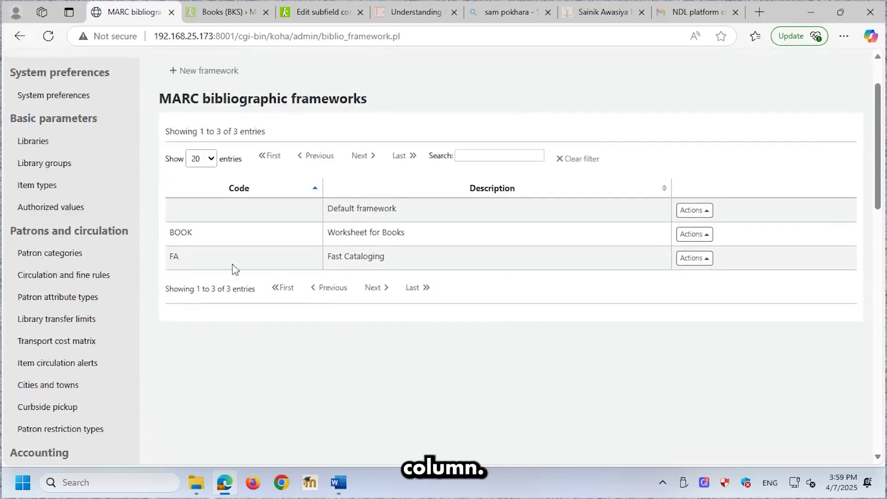
left_click(706, 263)
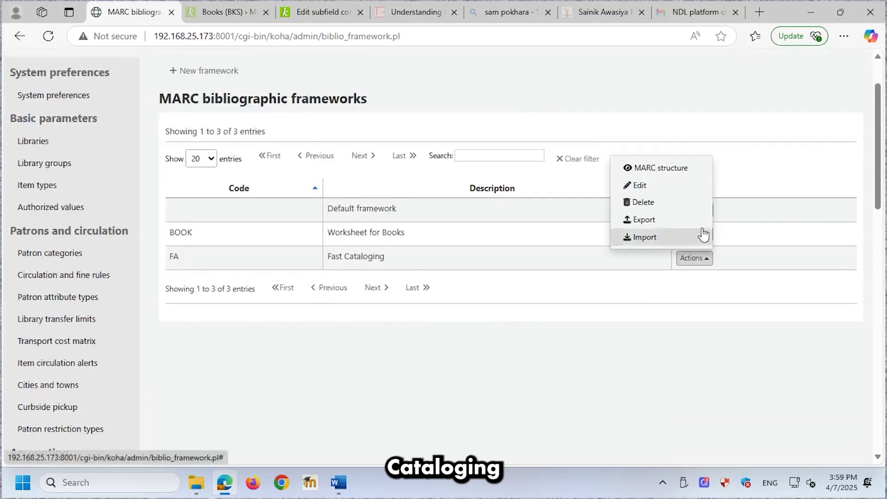
left_click(679, 169)
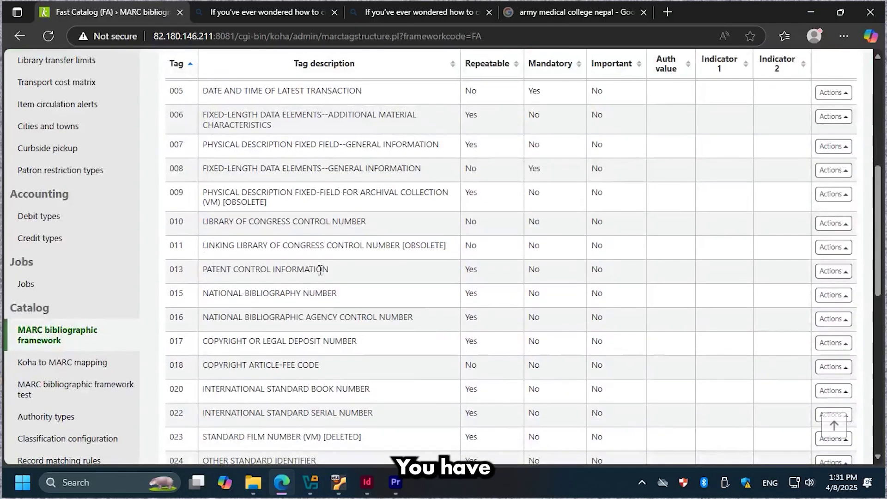
scroll(177, 335, "down", 5)
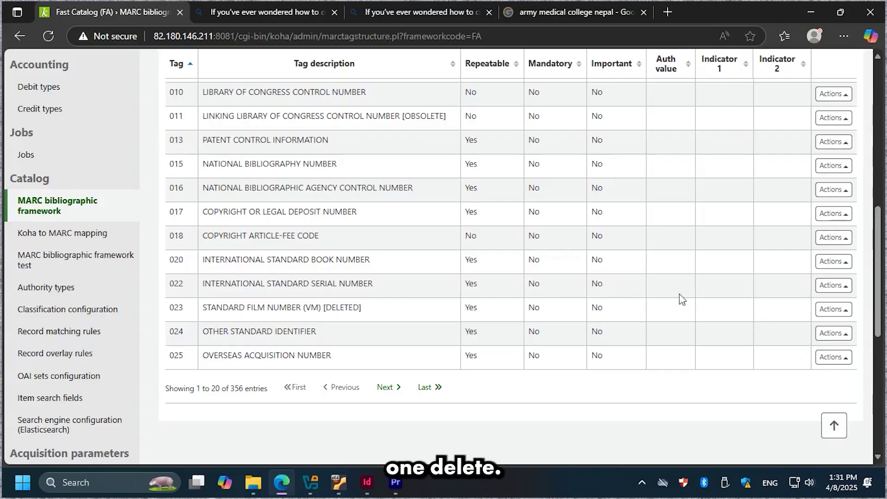
Delete tag 022 (International Standard Serial Number) and return to the tag list.
left_click(840, 292)
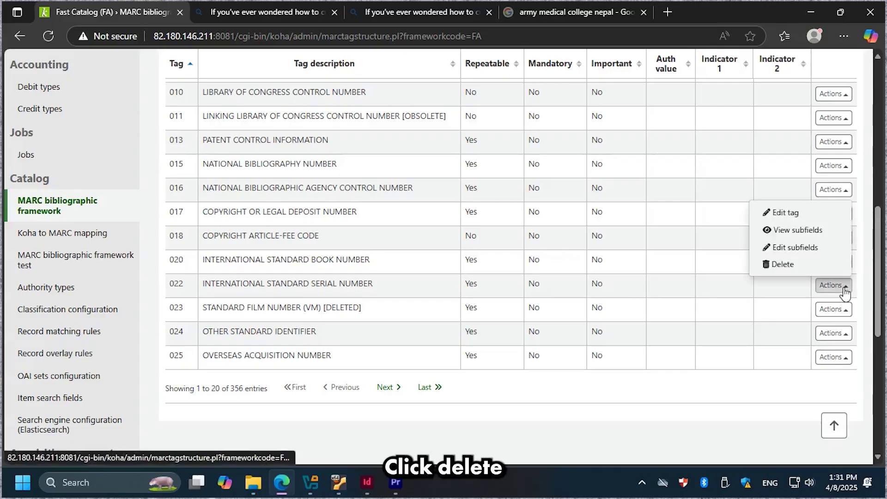
left_click(786, 265)
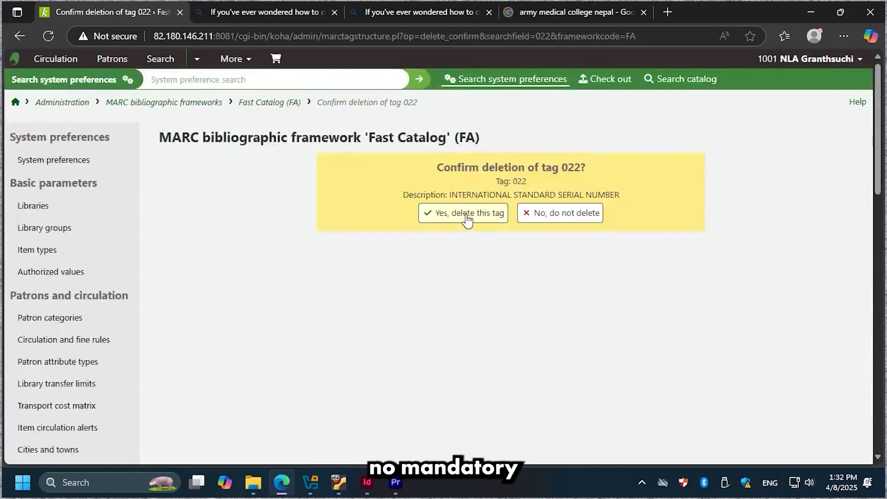
left_click(466, 216)
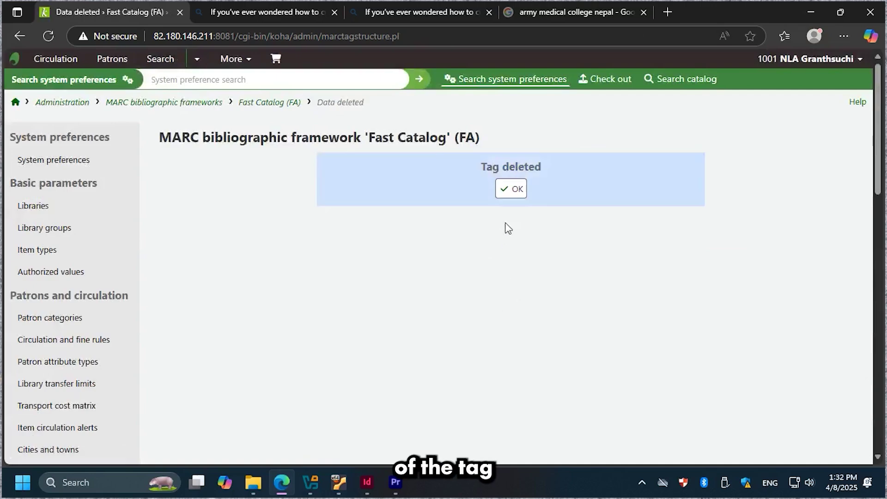
left_click(512, 194)
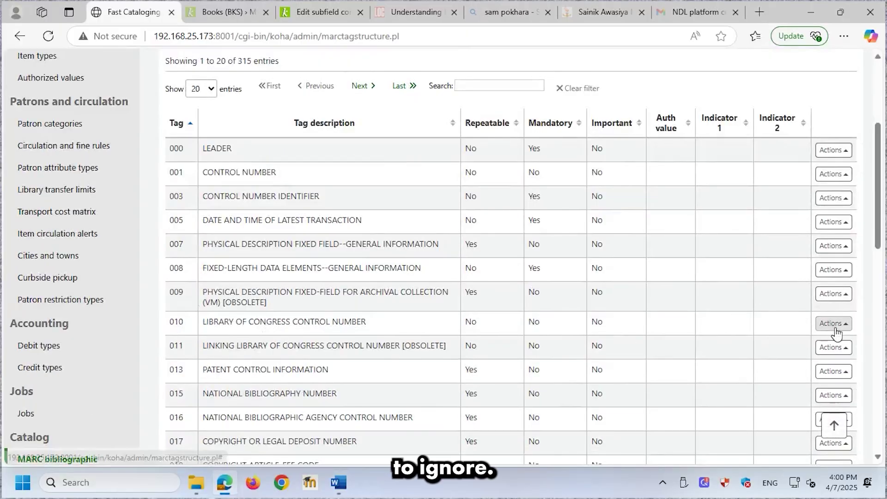
Set 'Managed in tab' to ignore for tag 010 subfields a, b and z.
left_click(831, 324)
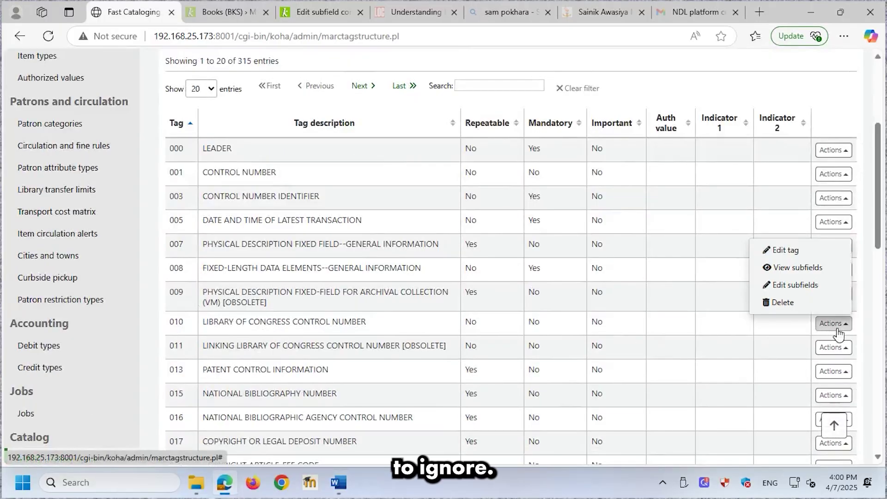
left_click(798, 268)
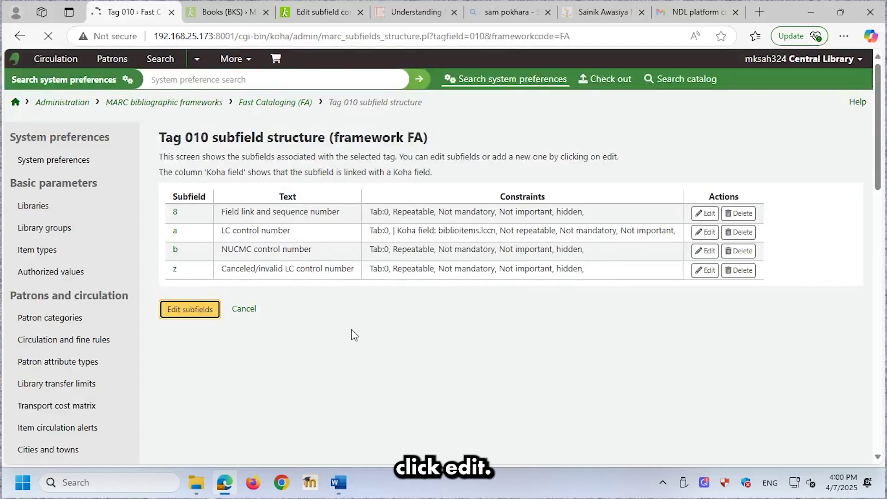
left_click(188, 309)
left_click(278, 307)
left_click(297, 144)
left_click(198, 112)
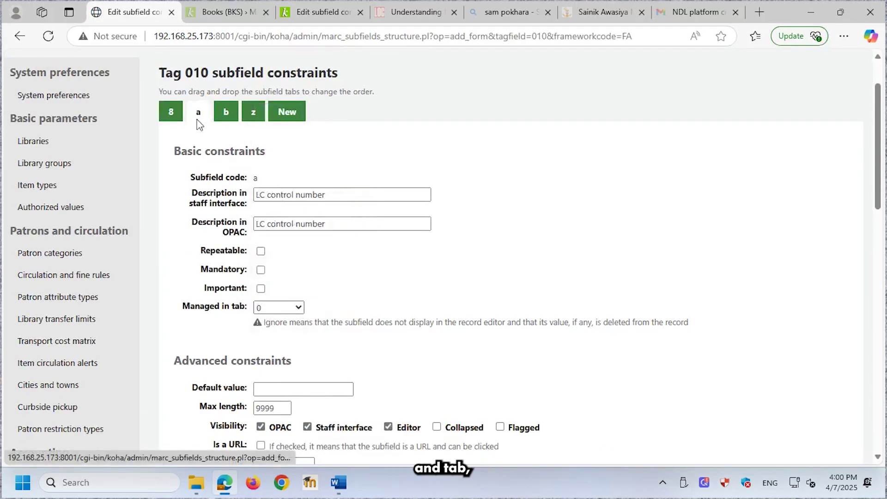
left_click(278, 307)
left_click(272, 113)
left_click(226, 112)
left_click(279, 307)
left_click(273, 114)
left_click(253, 113)
left_click(279, 308)
left_click(272, 113)
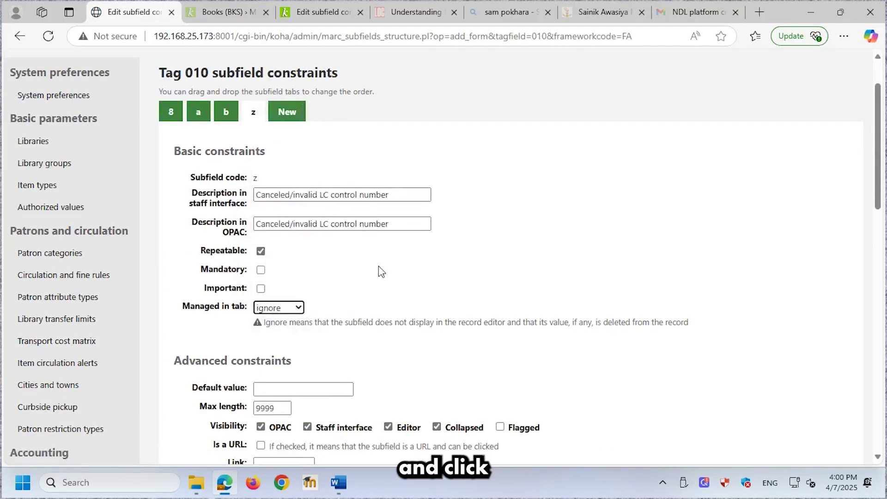
Open tag 020's subfield constraints for editing.
scroll(370, 315, "down", 7)
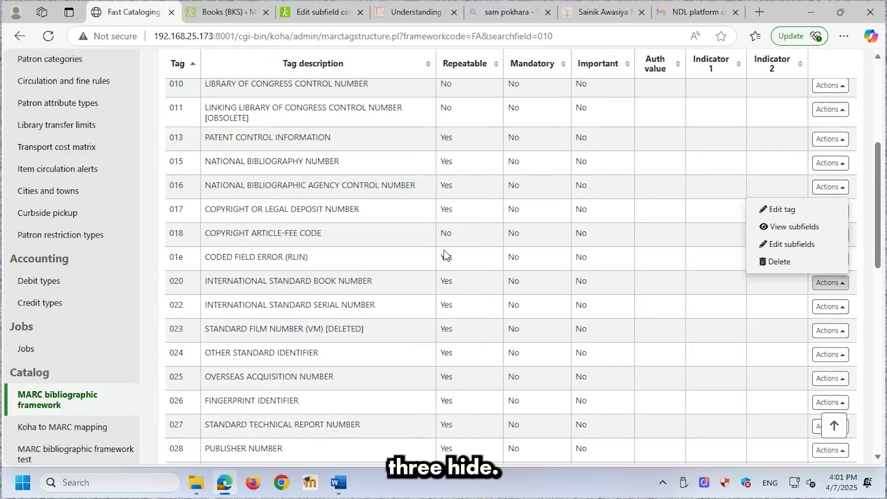
left_click(780, 228)
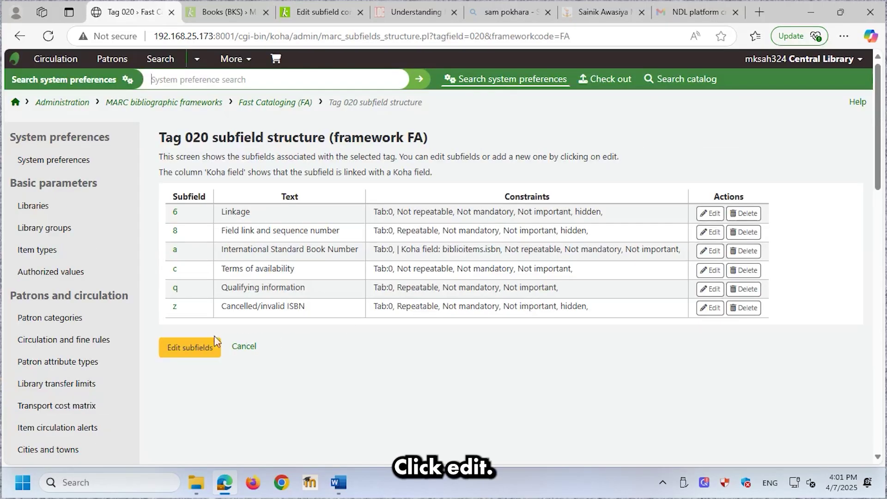
left_click(215, 340)
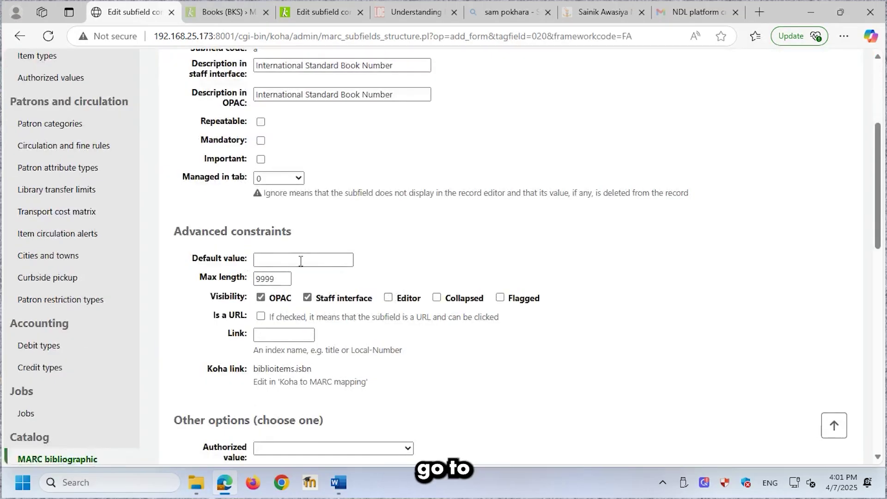
scroll(366, 287, "down", 4)
scroll(278, 231, "up", 3)
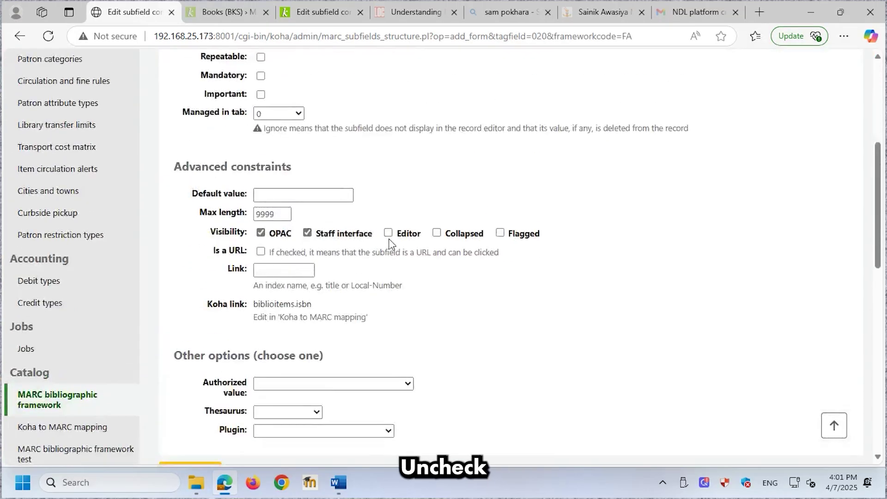
scroll(390, 238, "down", 5)
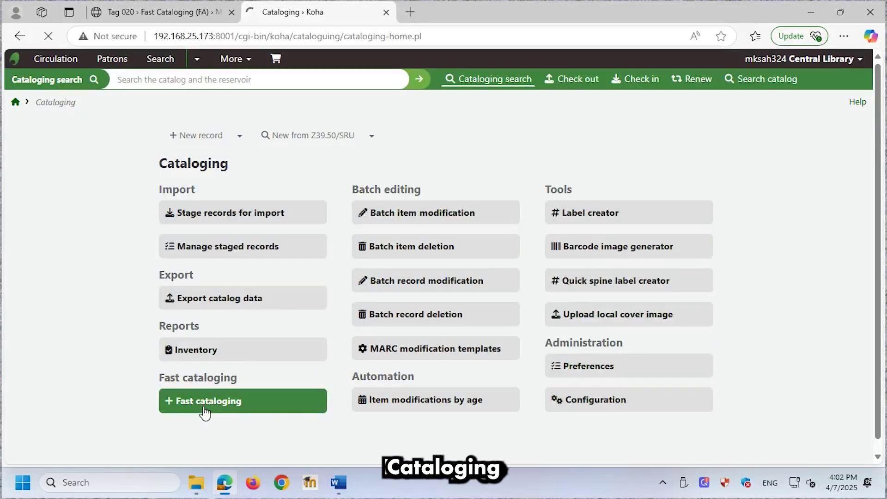
Search the Fast Cataloging framework for tag 650.
scroll(297, 292, "down", 3)
scroll(297, 293, "up", 3)
scroll(298, 291, "down", 2)
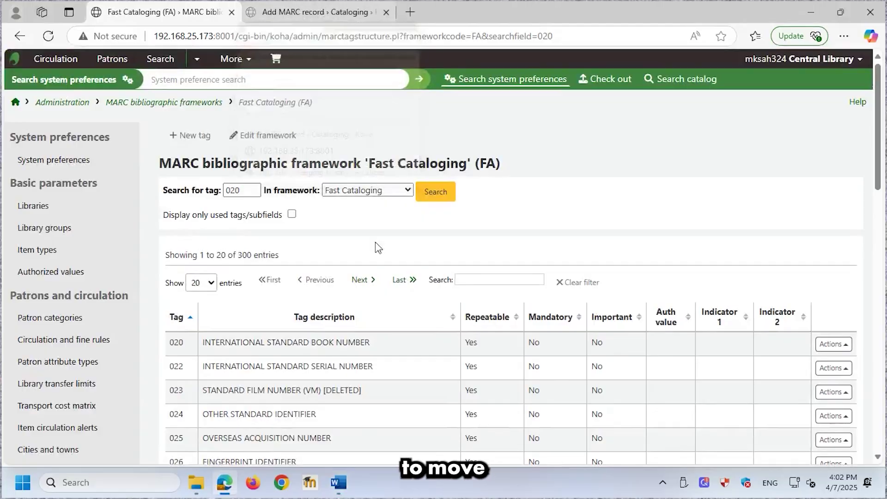
left_click_drag(252, 191, 220, 192)
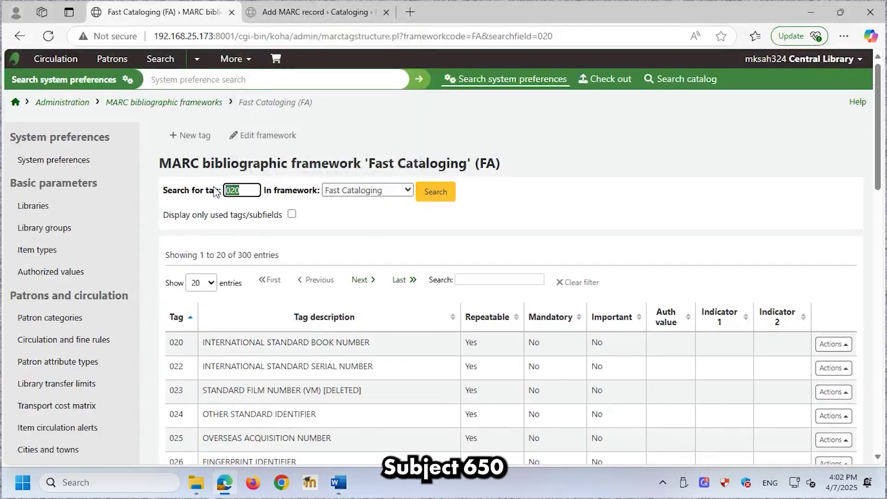
type("650")
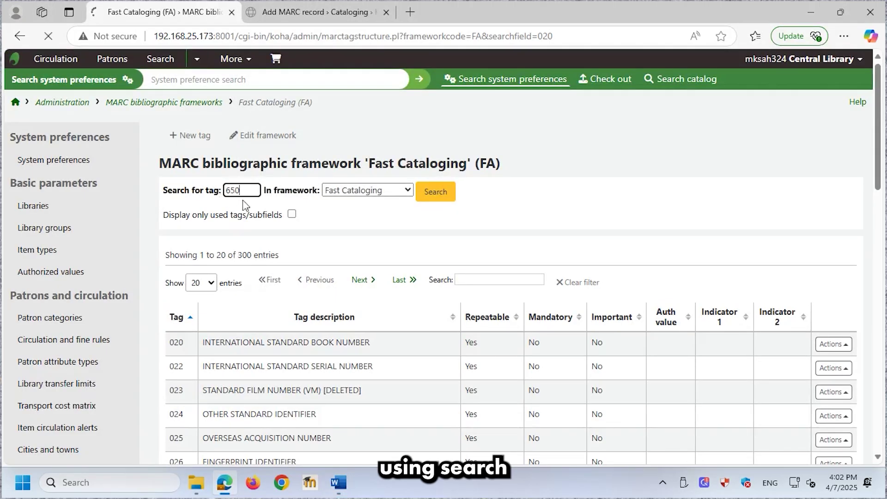
key("Return")
Edit tag 650's subfield constraints and expand the 'Managed in tab' choices.
left_click(833, 280)
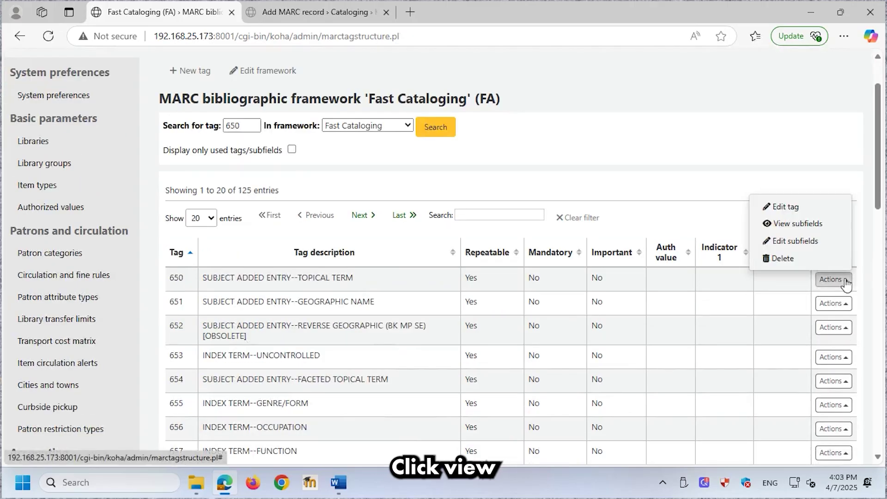
left_click(791, 225)
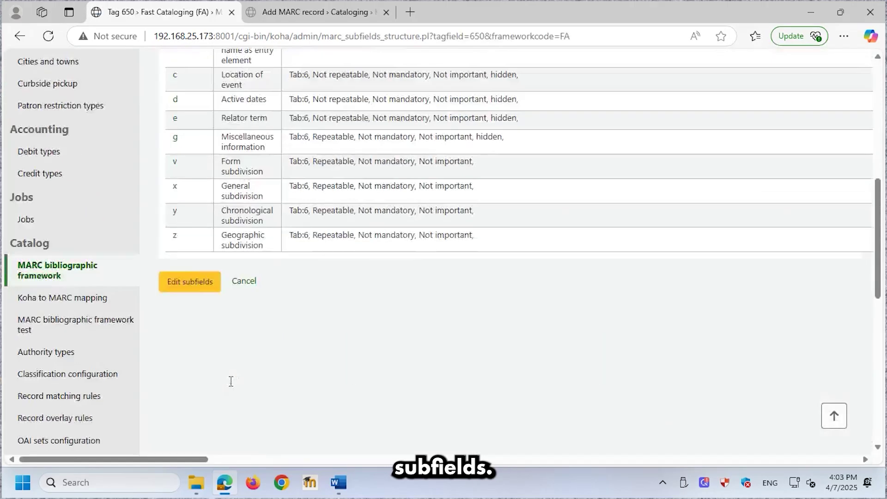
left_click(189, 281)
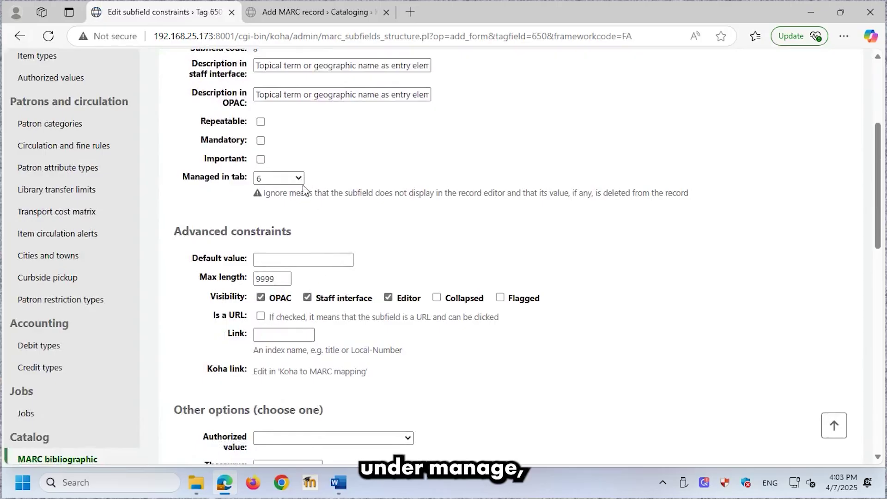
left_click(298, 179)
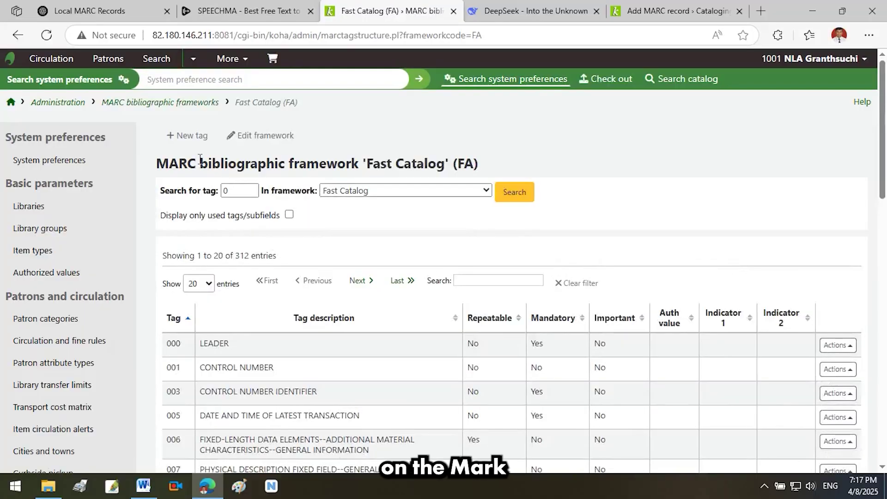
Add tag 022 with staff and OPAC descriptions 'INTERNATIONAL STANDARD SERIAL NUMBER' and save it.
left_click(189, 138)
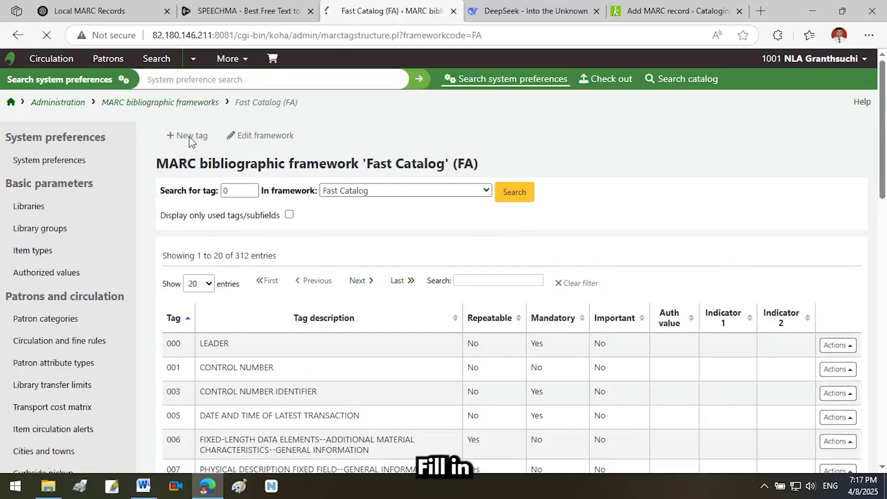
left_click(259, 201)
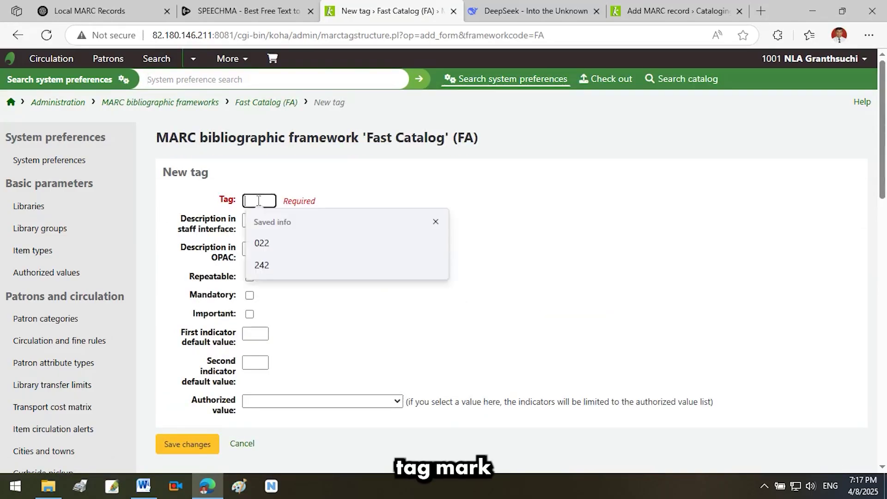
type("022")
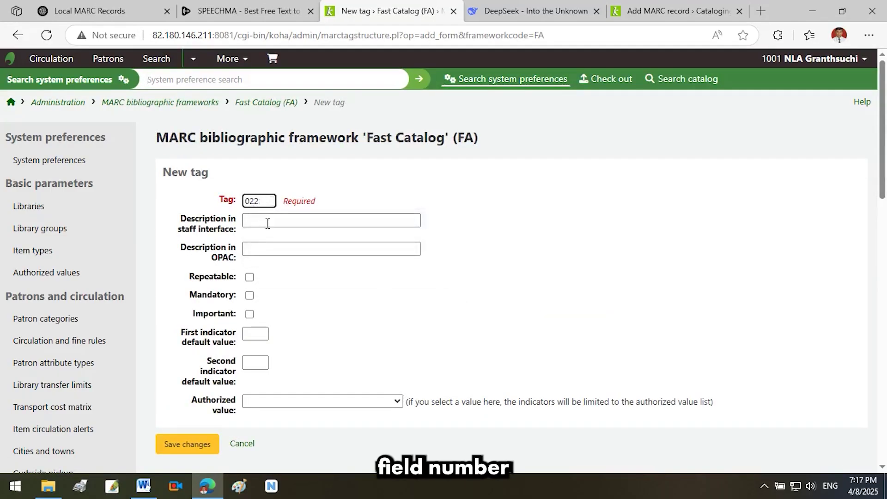
left_click(274, 222)
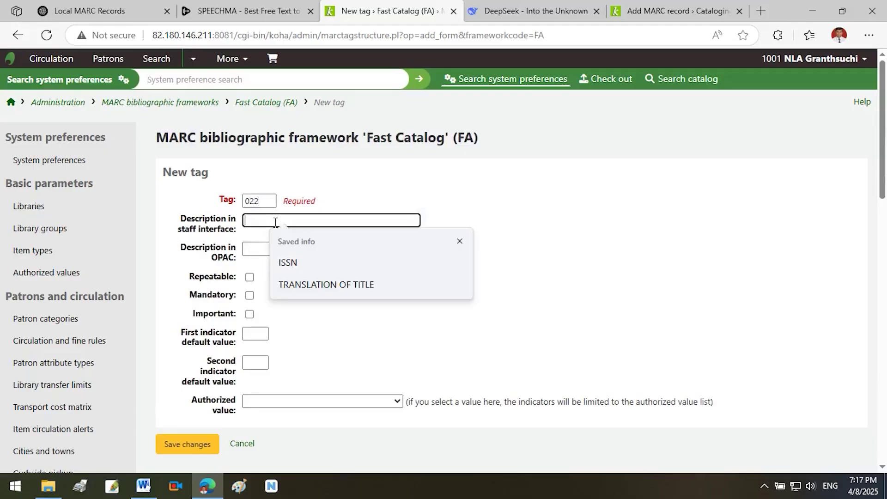
key("ctrl+v")
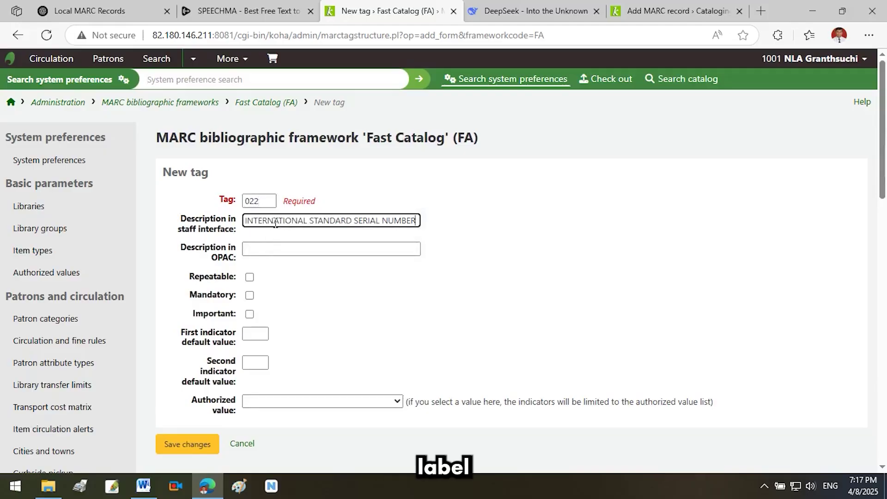
left_click(279, 252)
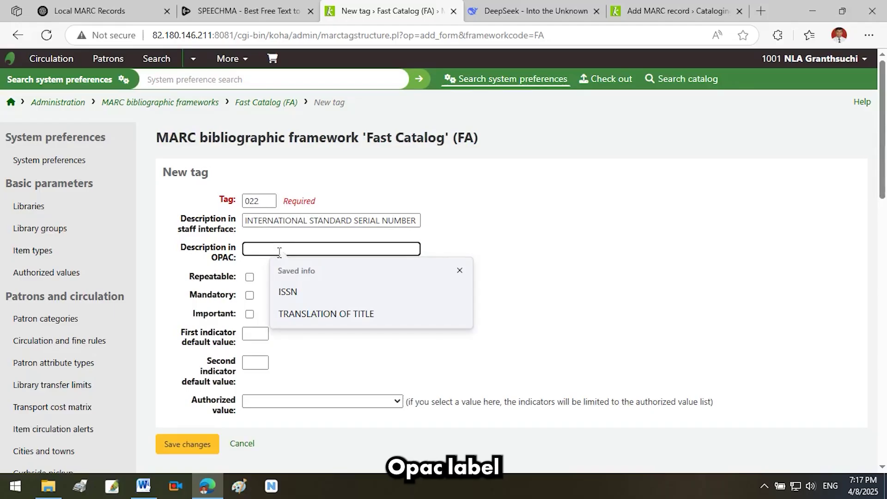
key("ctrl+v")
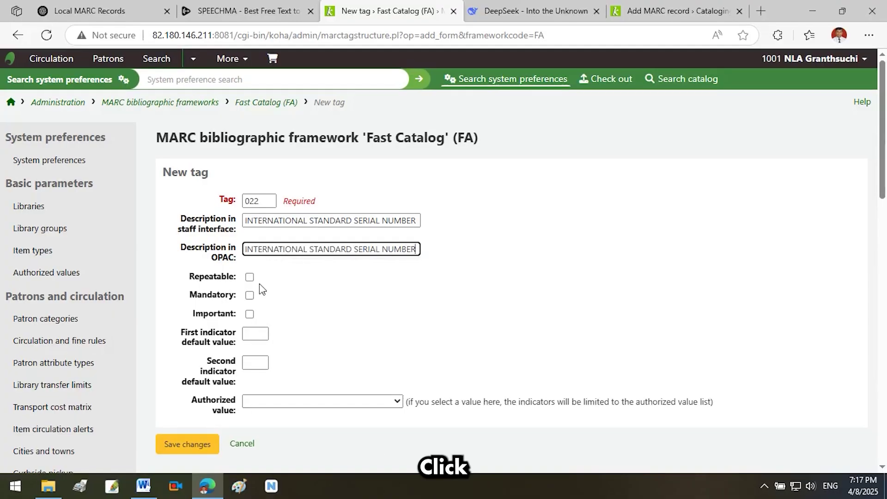
left_click(193, 445)
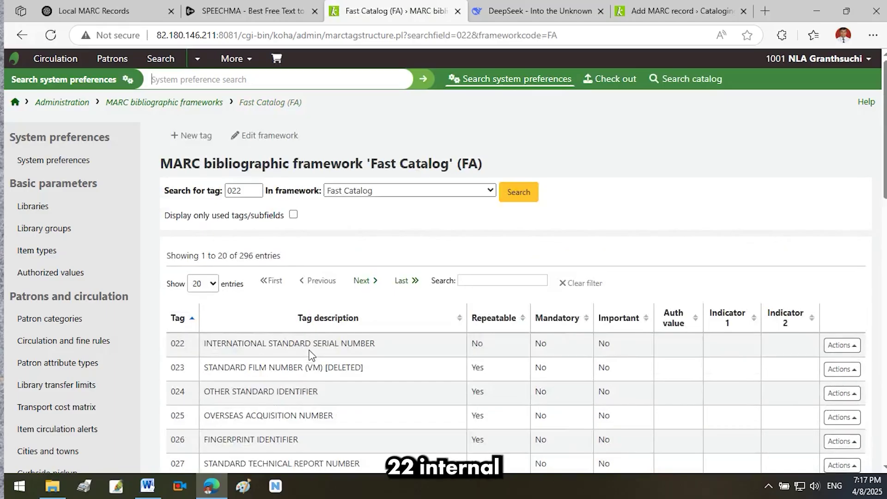
View tag 022's subfield structure, which has no subfields yet.
left_click(852, 349)
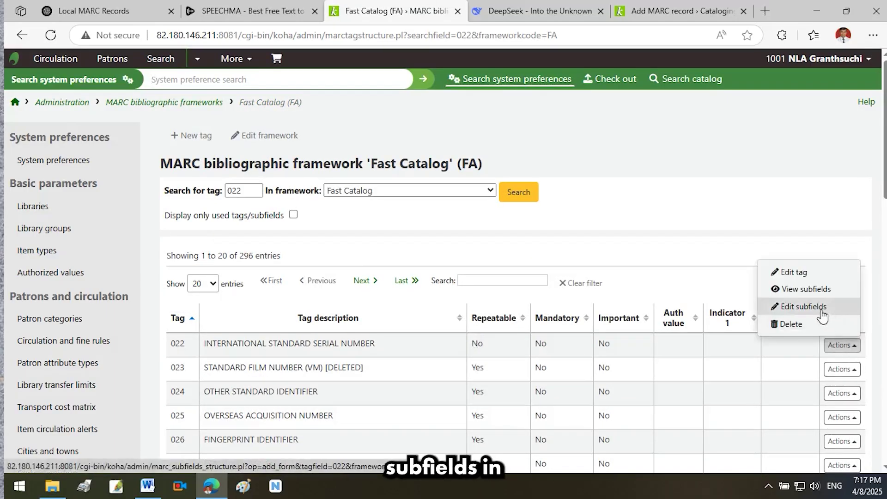
left_click(807, 289)
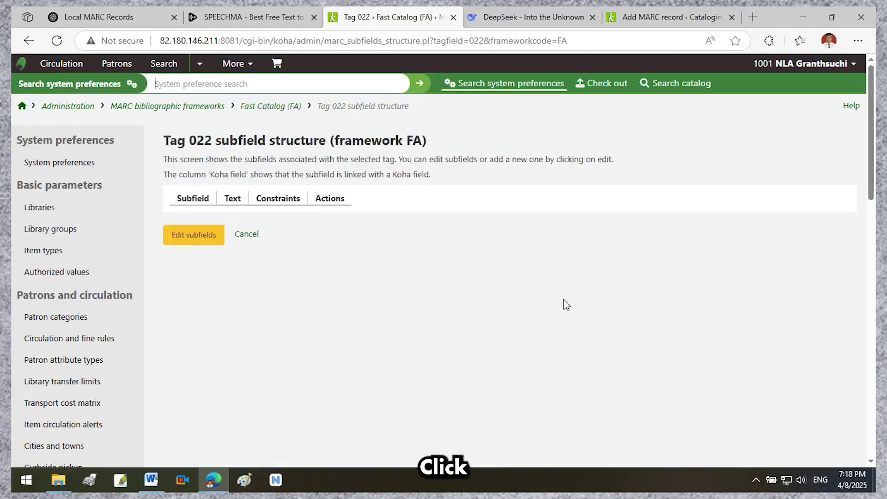
Add subfield a to tag 022 with staff and OPAC descriptions 'ISSN'.
left_click(190, 239)
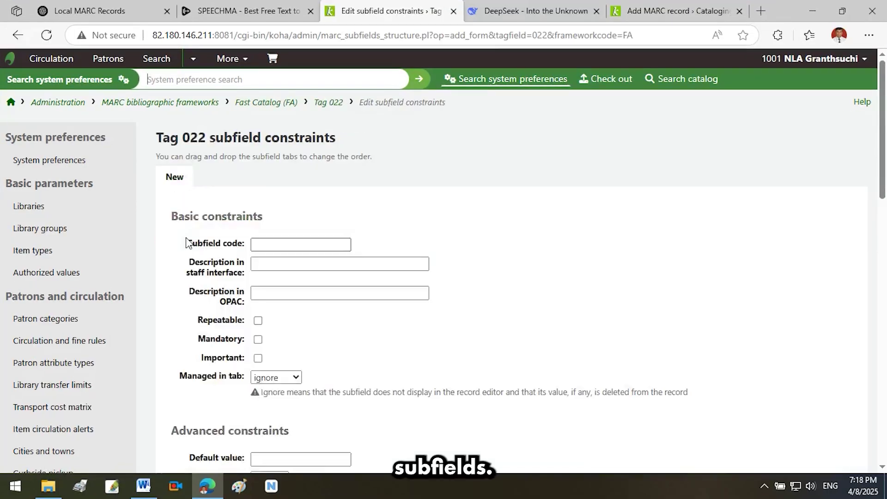
left_click(270, 245)
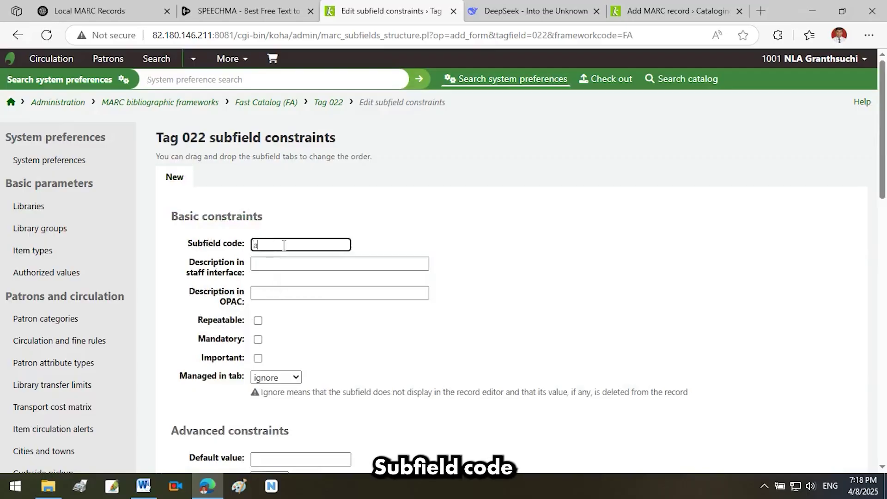
left_click(276, 264)
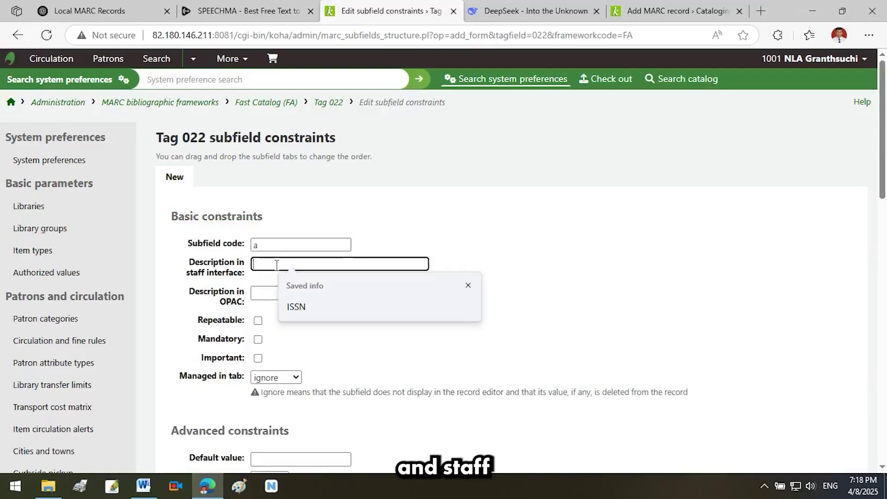
left_click(299, 306)
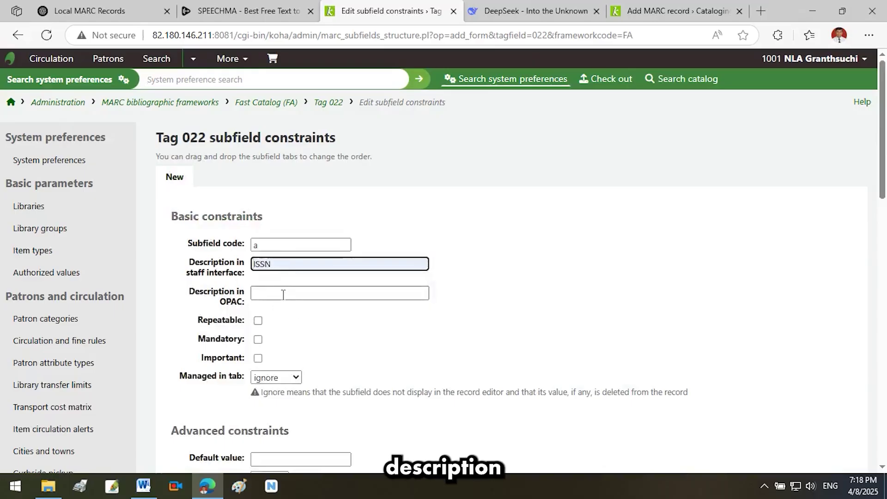
left_click(282, 294)
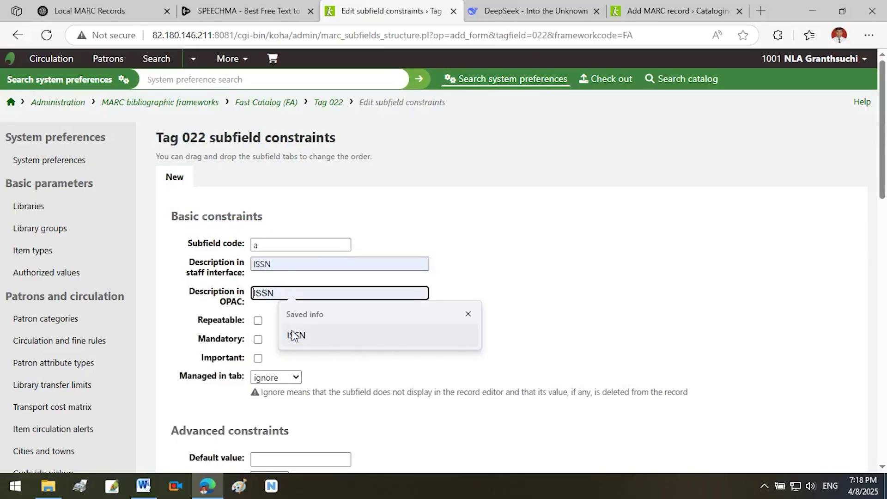
left_click(296, 336)
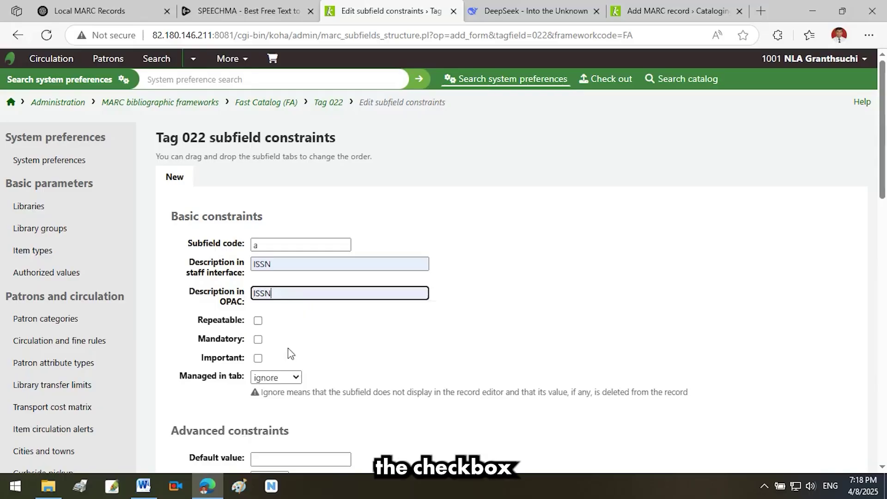
Manage the subfield in tab 0, make it visible in OPAC, staff interface and editor, and save.
left_click(295, 378)
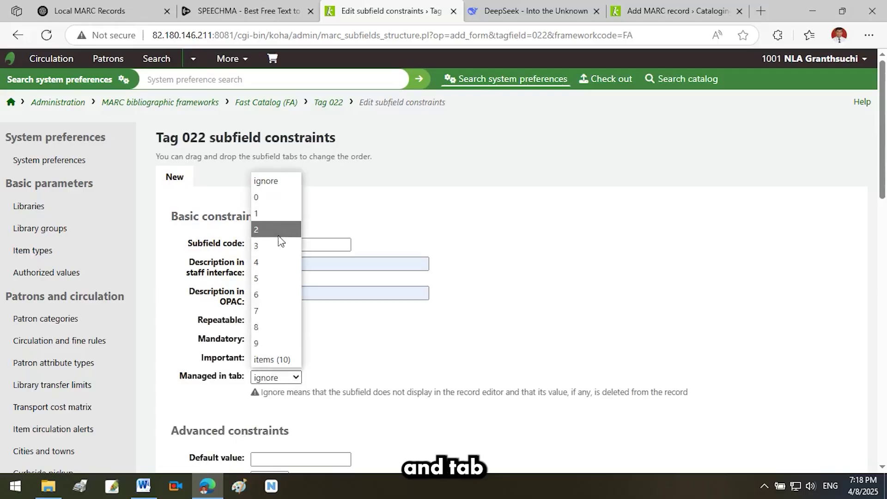
left_click(259, 199)
left_click_drag(883, 185, 883, 268)
left_click(258, 248)
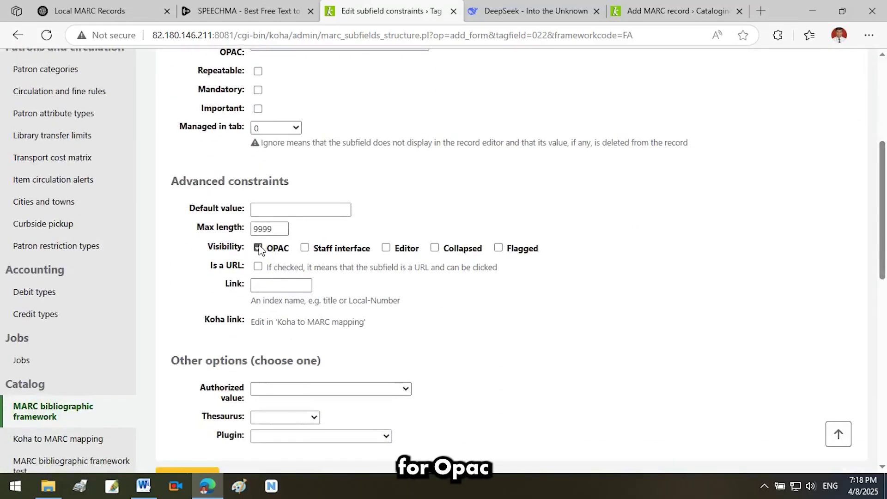
left_click(305, 249)
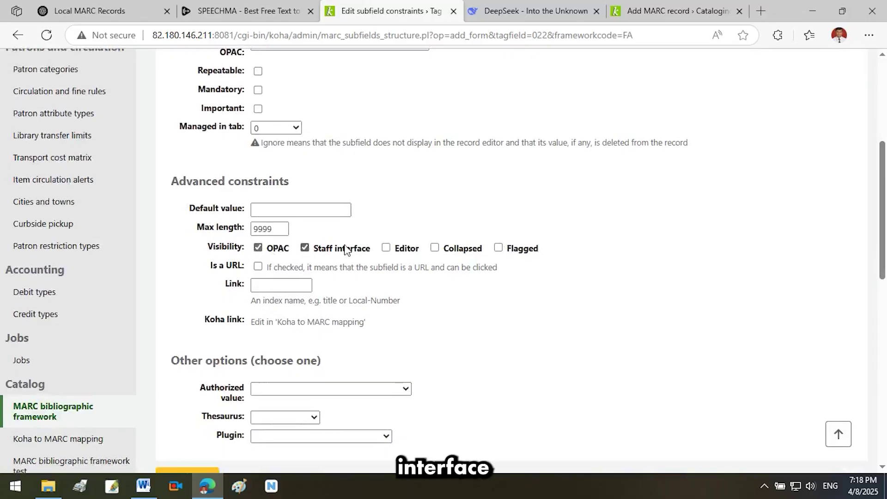
left_click(386, 248)
left_click_drag(881, 234, 882, 263)
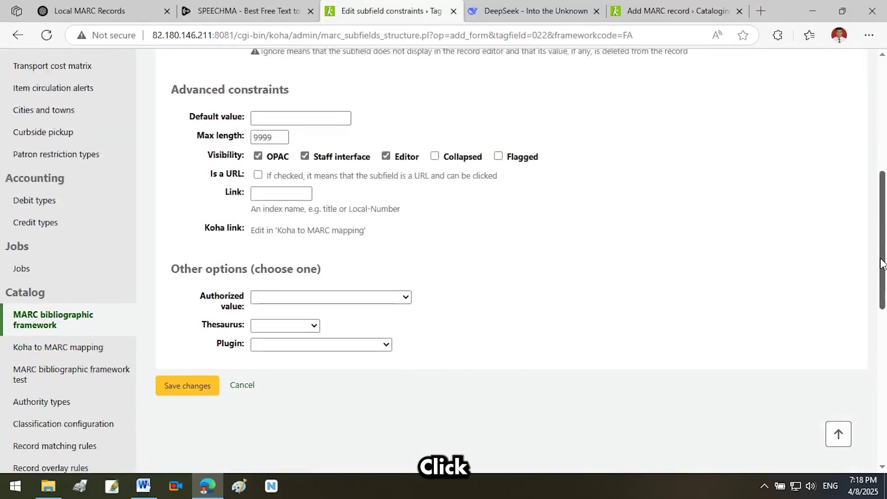
left_click(194, 388)
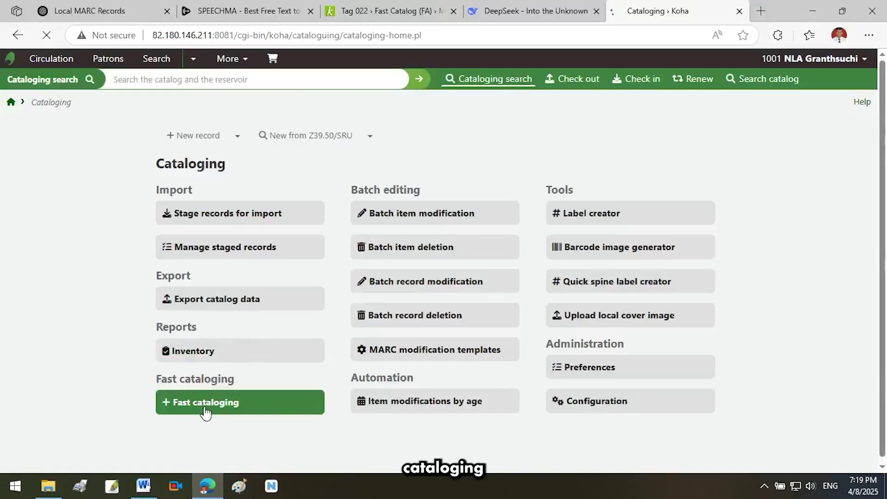
left_click(206, 407)
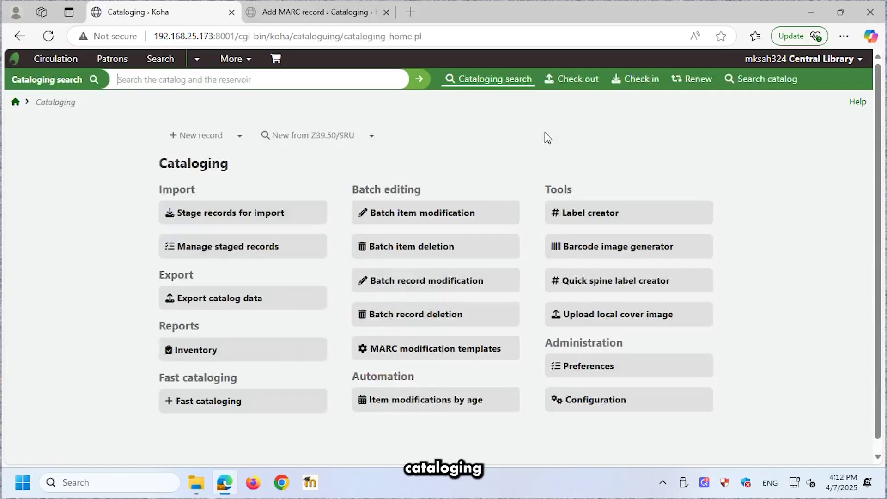
Export the FA framework as a CSV file, export_FA.csv.
left_click(601, 406)
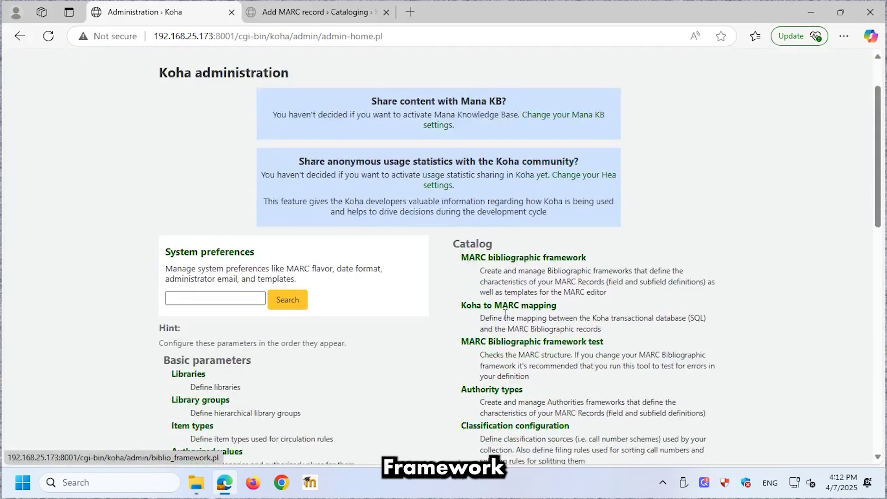
left_click(528, 261)
scroll(528, 261, "down", 3)
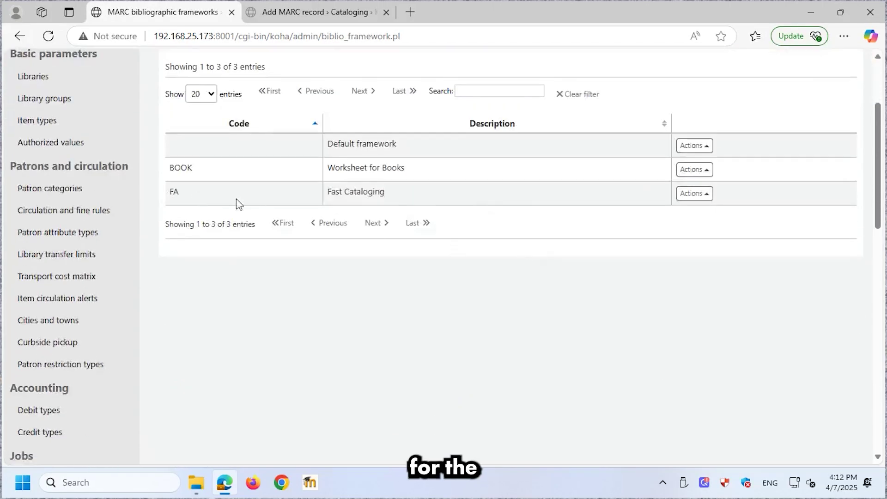
left_click(700, 198)
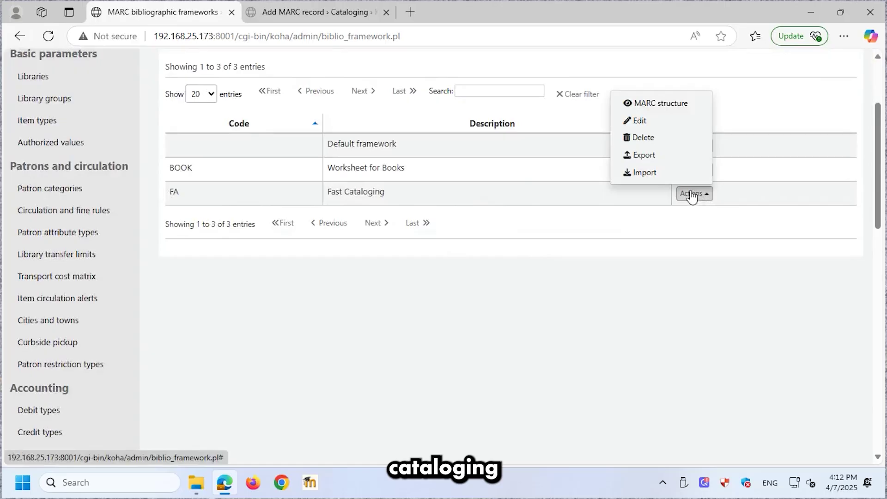
left_click(653, 157)
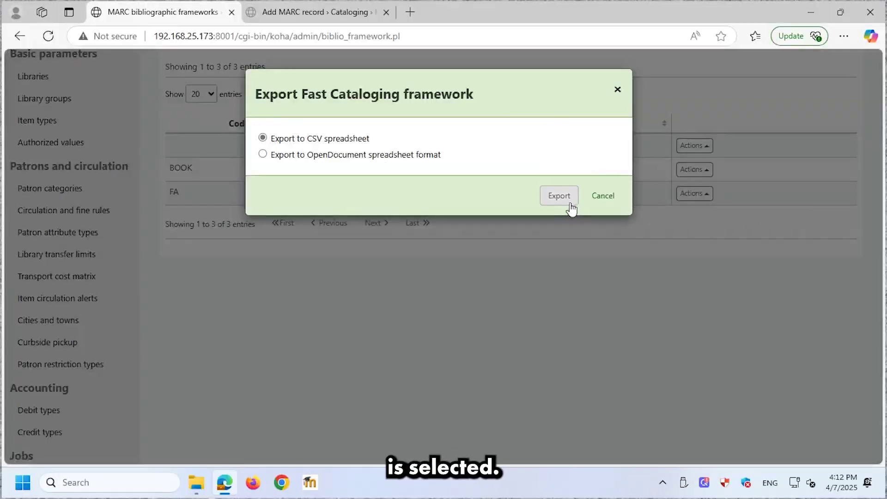
left_click(559, 196)
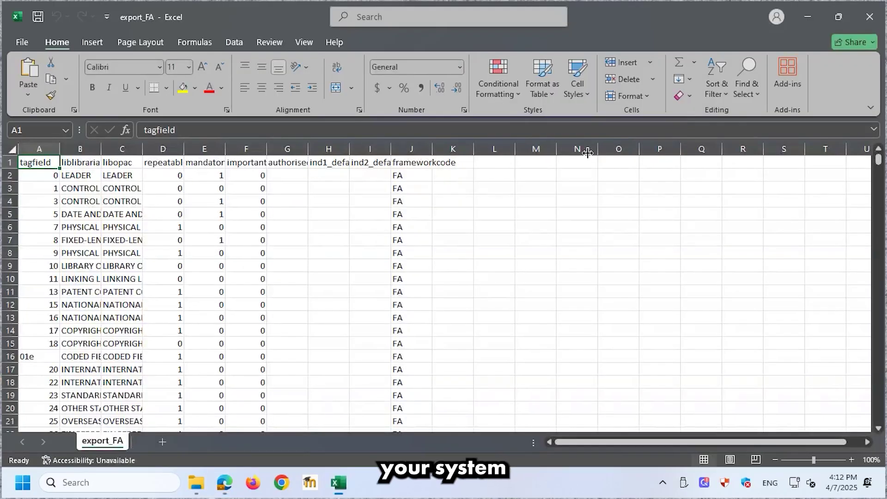
scroll(206, 275, "down", 7)
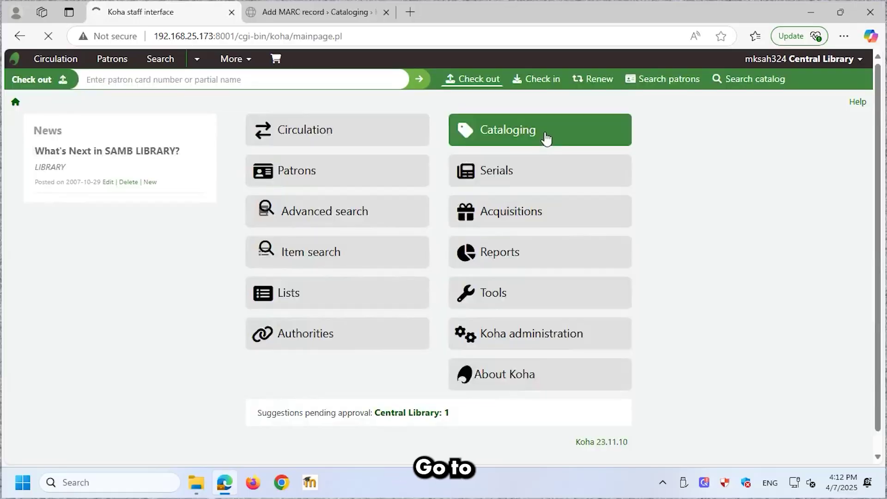
Go to Cataloging's MARC bibliographic frameworks and start an import into the FA framework.
left_click(545, 137)
left_click(601, 409)
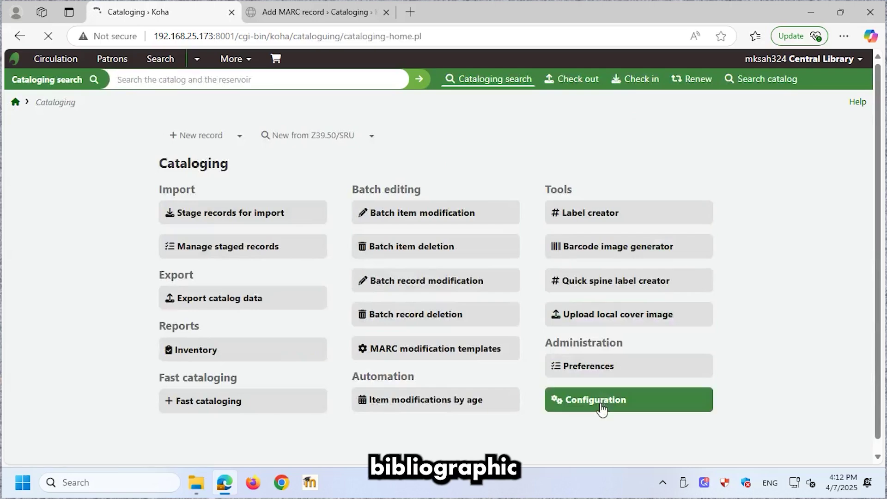
scroll(444, 256, "down", 1)
left_click(519, 372)
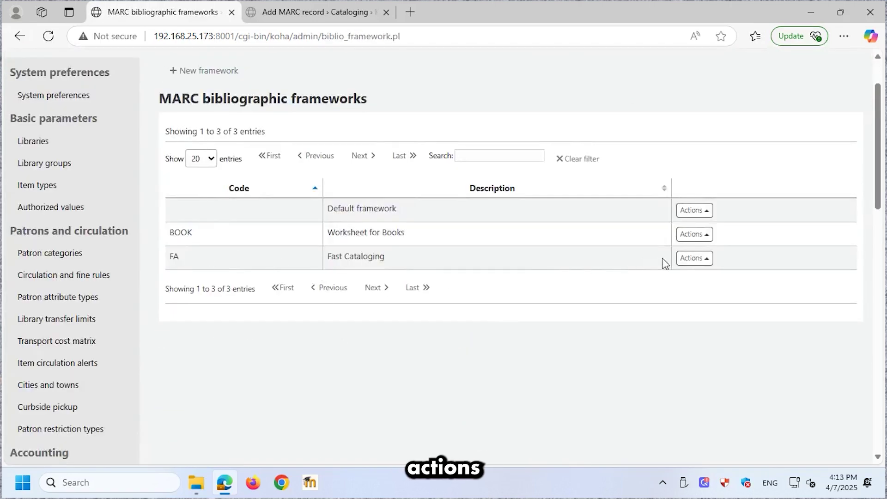
left_click(706, 261)
left_click(656, 233)
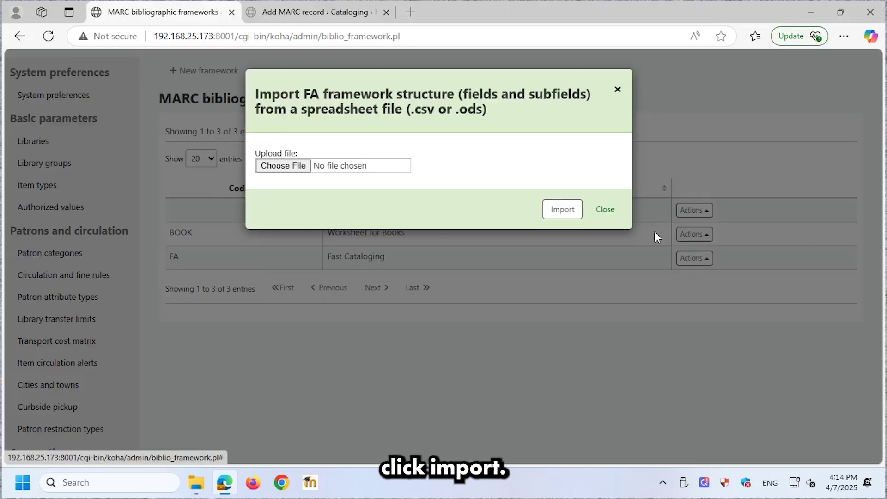
Import 'Sample MARC Framework.csv' from Downloads into FA, then open Fast cataloging showing 022 ISSN.
left_click(299, 167)
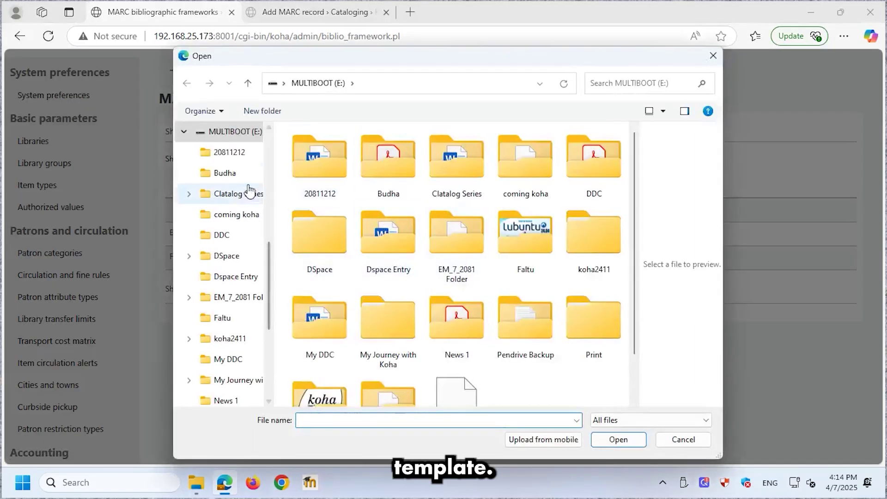
scroll(232, 190, "up", 5)
left_click(231, 177)
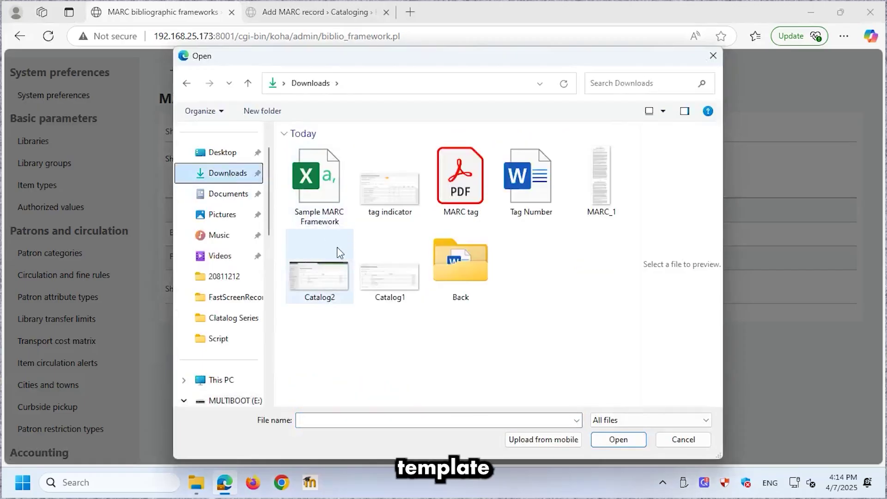
double_click(319, 184)
left_click(563, 208)
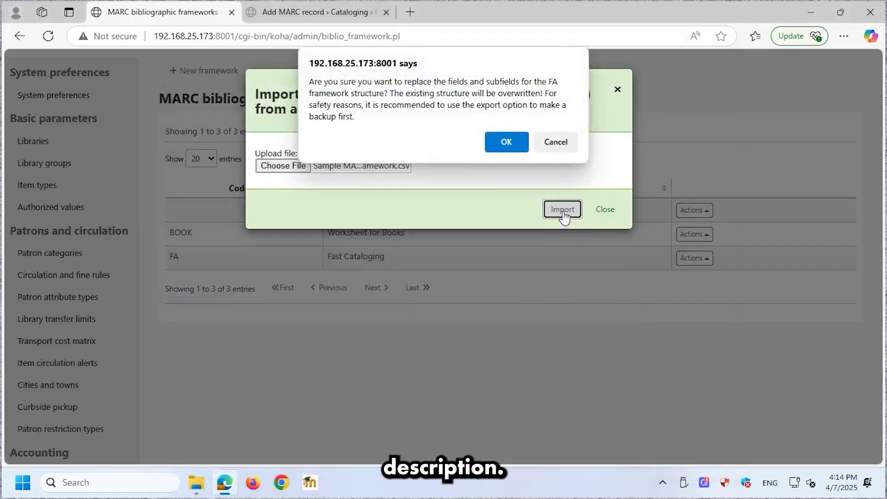
left_click(508, 141)
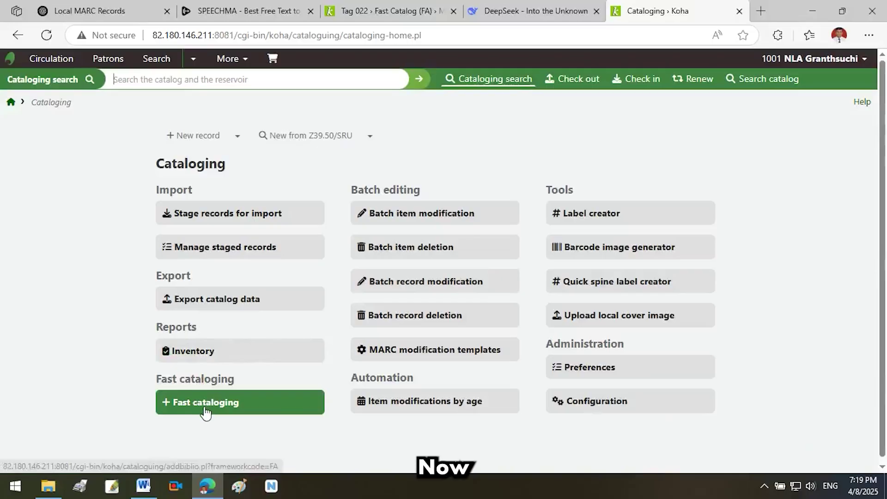
left_click(204, 409)
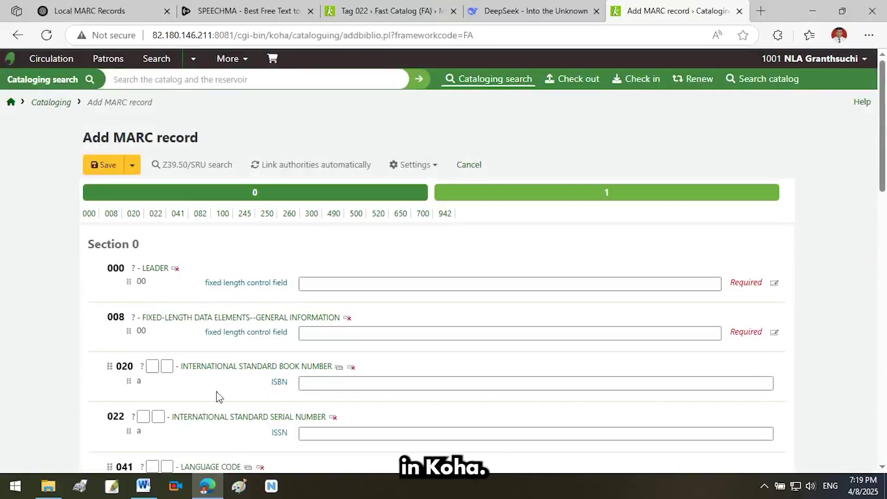
left_click_drag(107, 416, 287, 433)
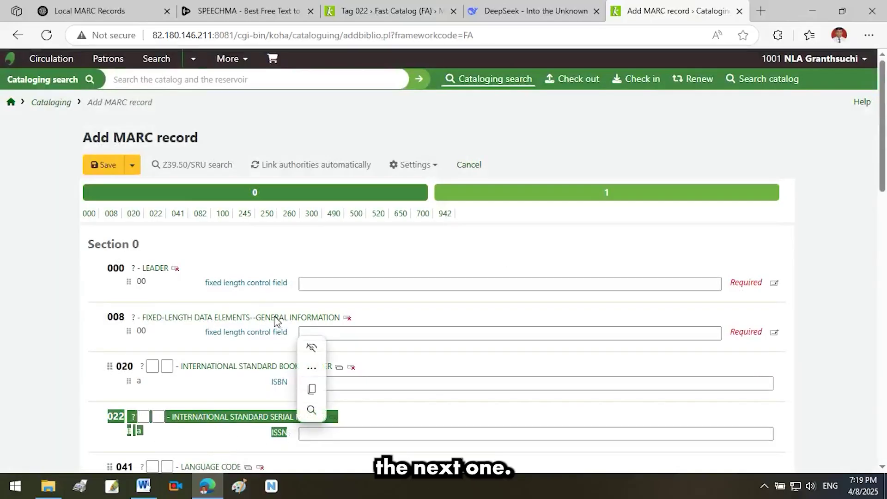